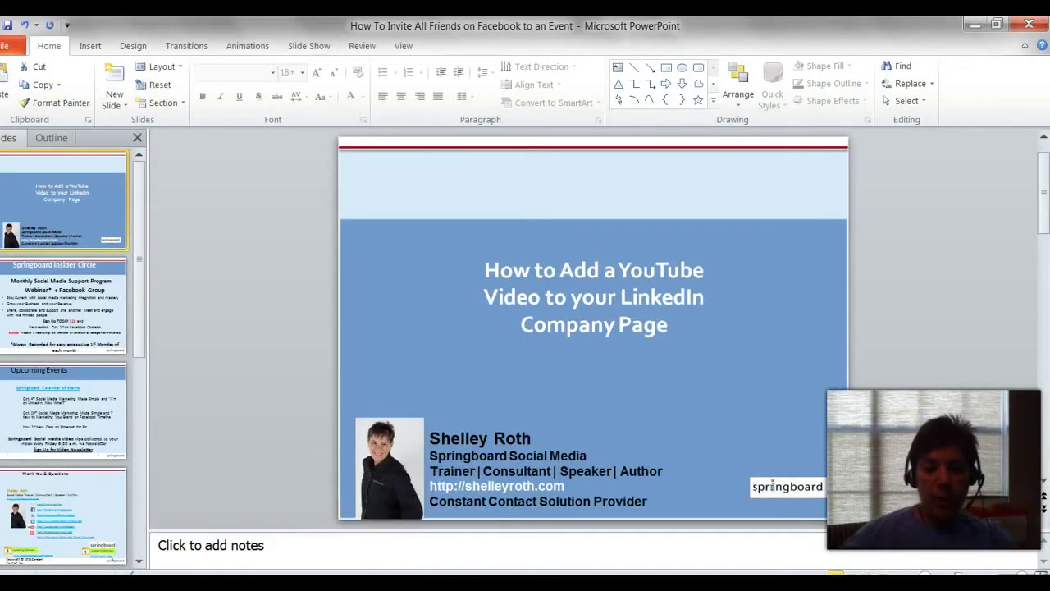
# Step: Switch to the browser and publish the new service on the Springboard Social Media LinkedIn company page
pyautogui.click(435, 556)
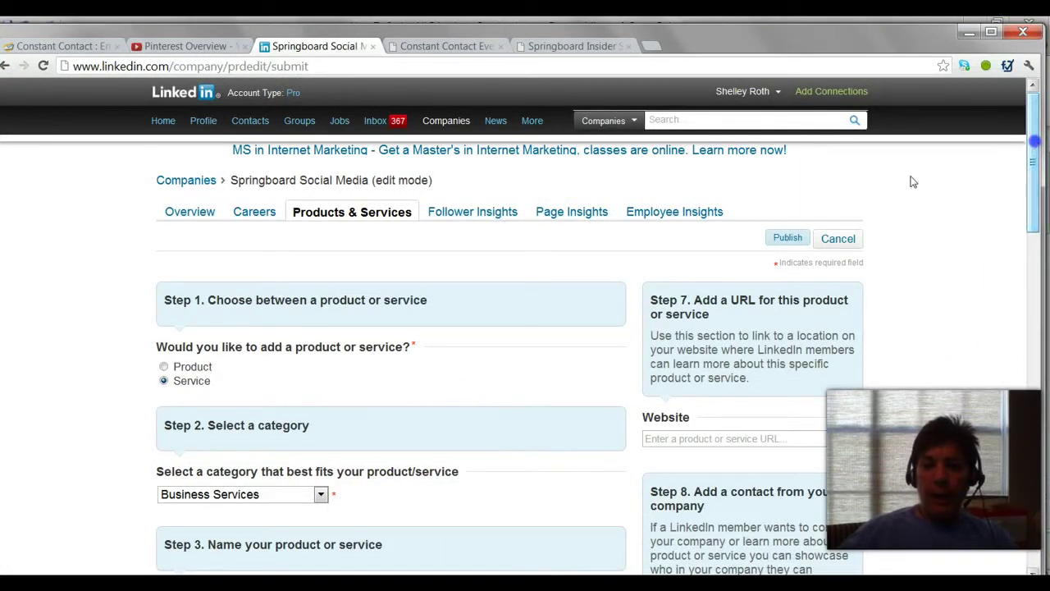
pyautogui.click(781, 237)
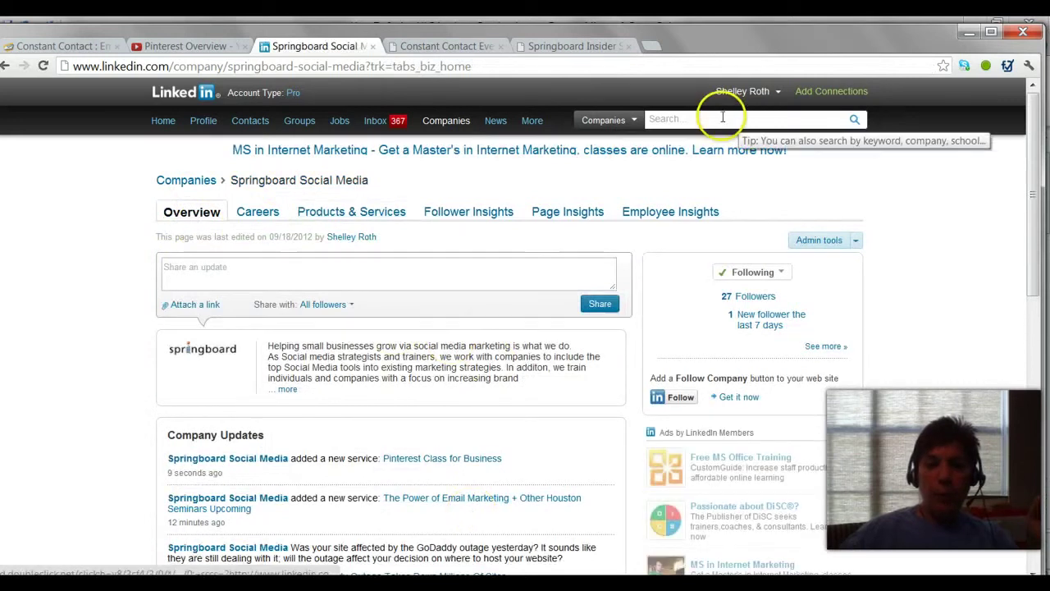
pyautogui.click(664, 118)
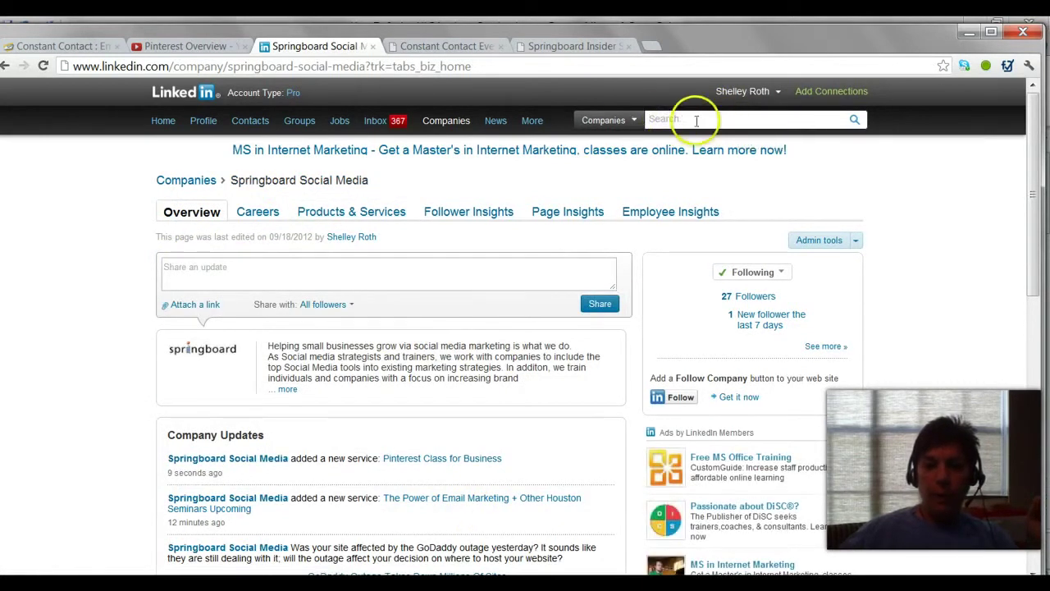
# Step: Open the Pinterest Class for Business entry from the company's Products & Services and view its teaser video area
pyautogui.click(378, 211)
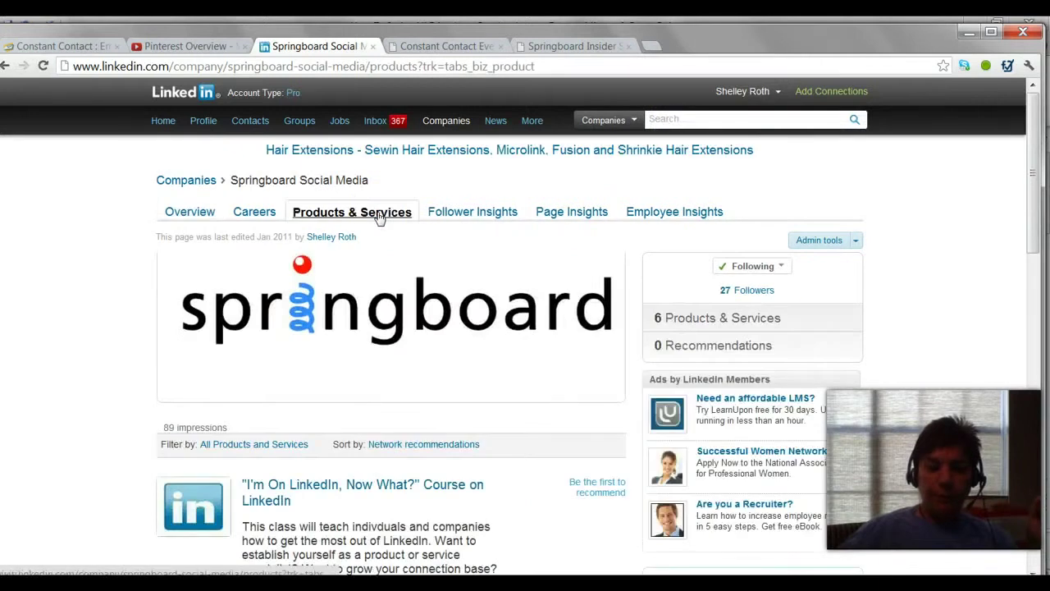
pyautogui.scroll(-10, 714, 340)
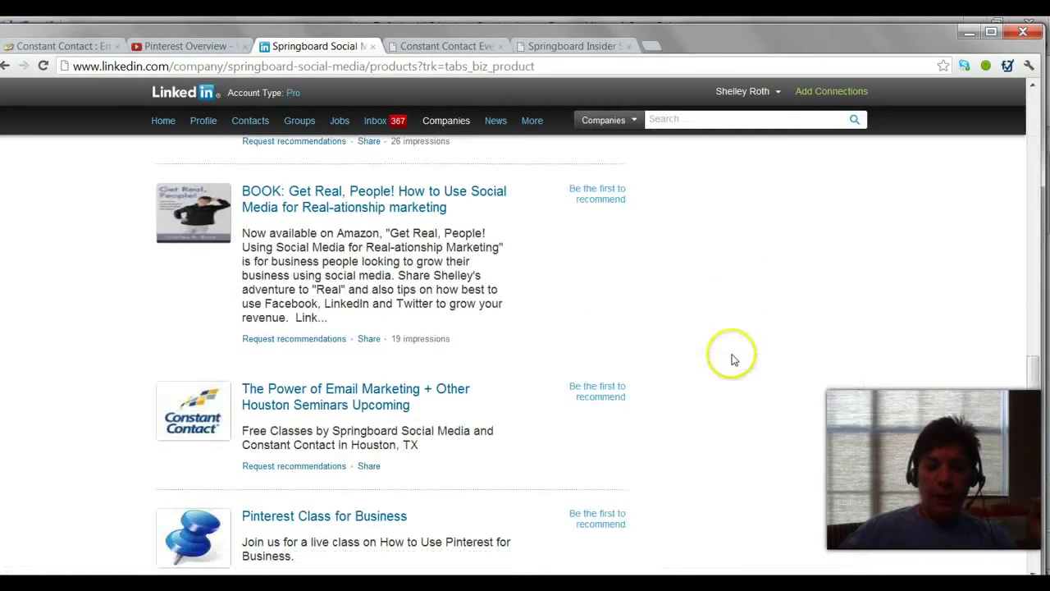
pyautogui.scroll(-2, 734, 358)
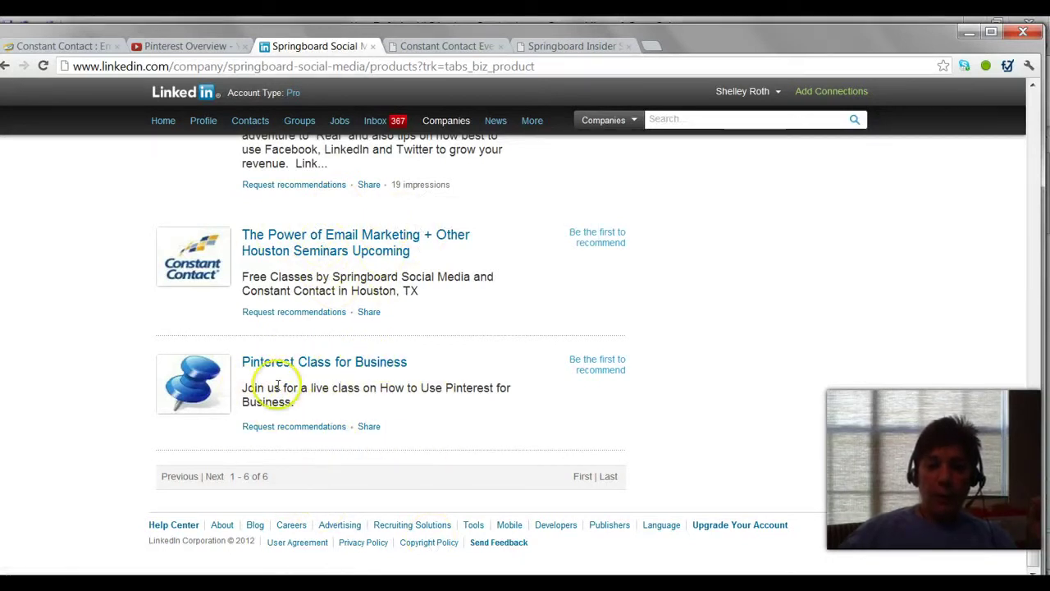
pyautogui.click(331, 369)
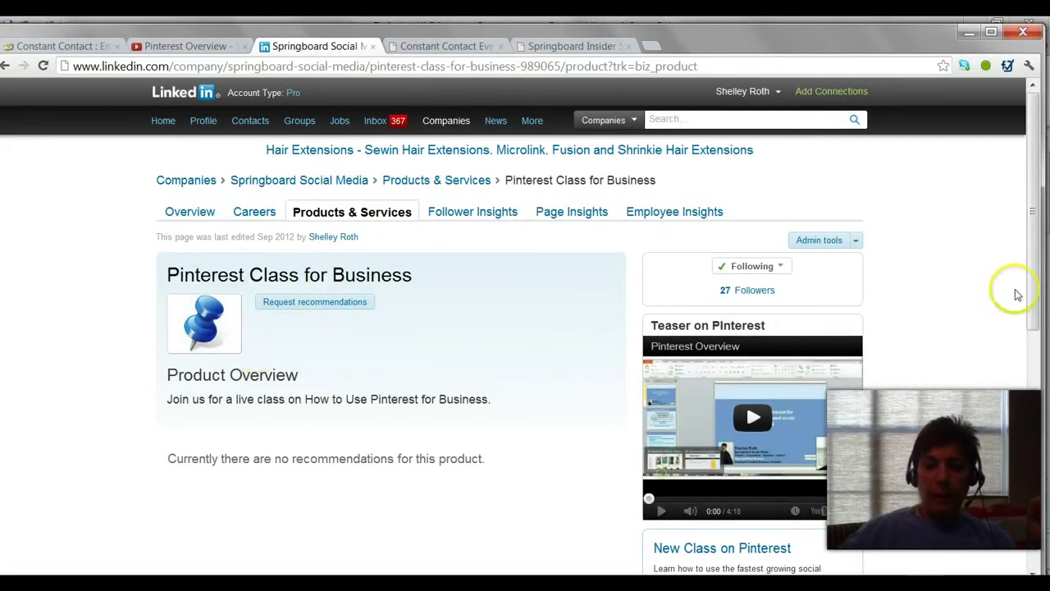
pyautogui.scroll(-1, 1013, 290)
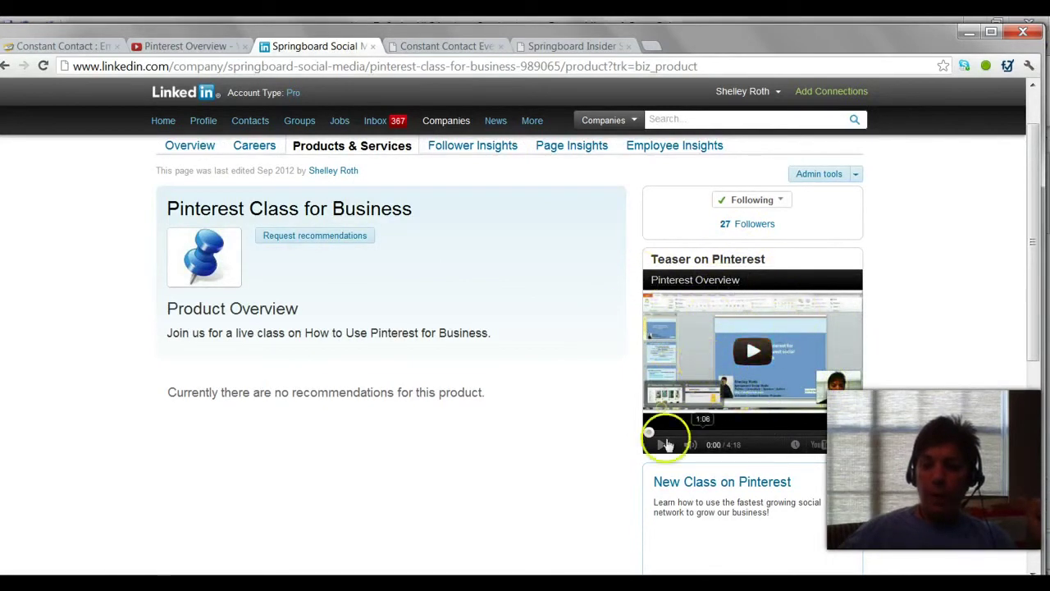
pyautogui.scroll(1, 863, 345)
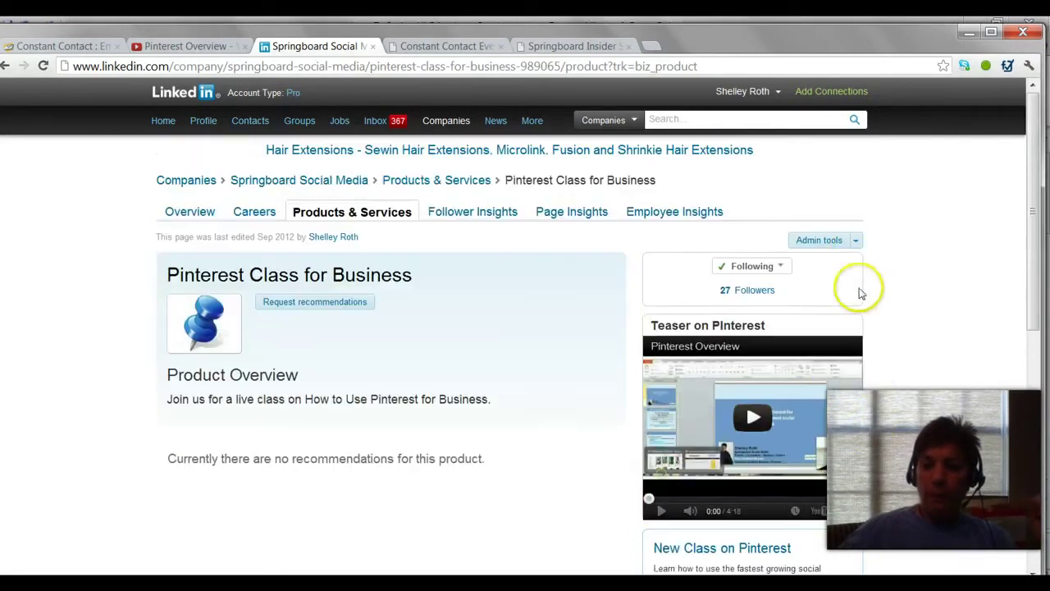
# Step: Open the Pinterest Class for Business service for editing and set its category to Education
pyautogui.click(856, 241)
pyautogui.click(761, 263)
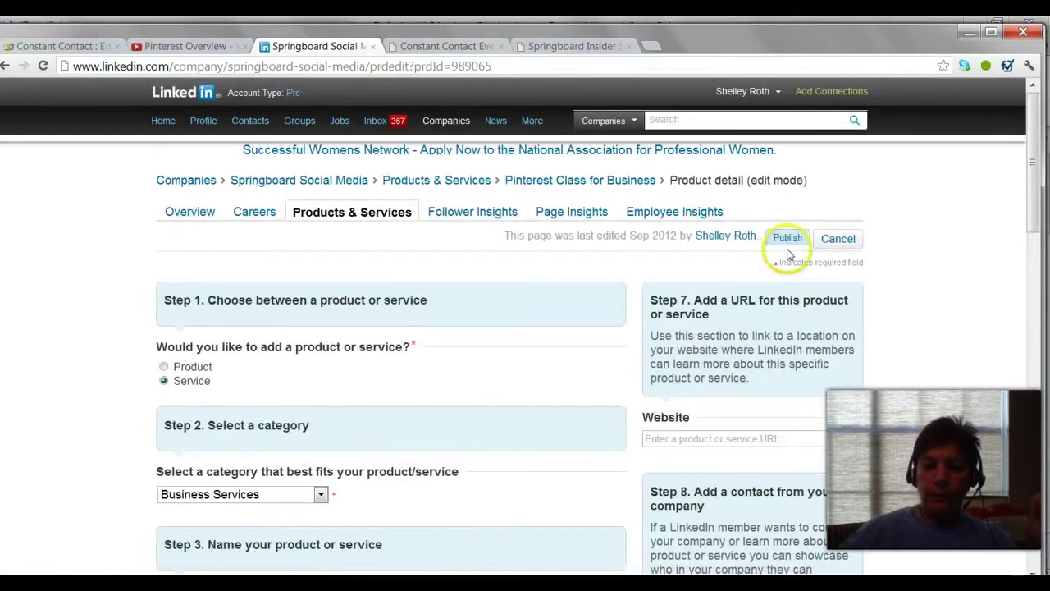
pyautogui.scroll(-4, 986, 285)
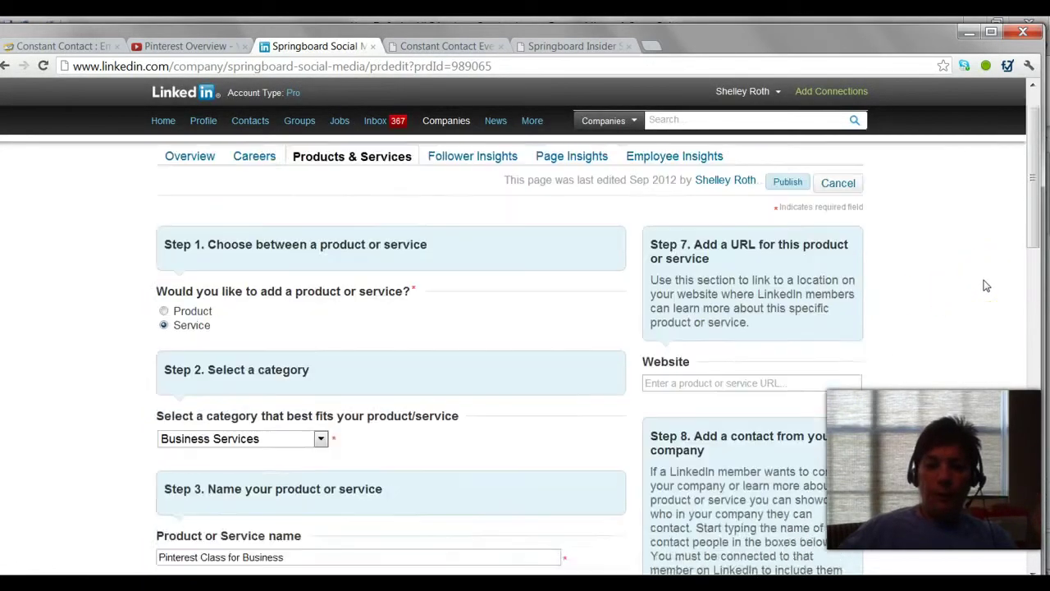
pyautogui.scroll(4, 986, 285)
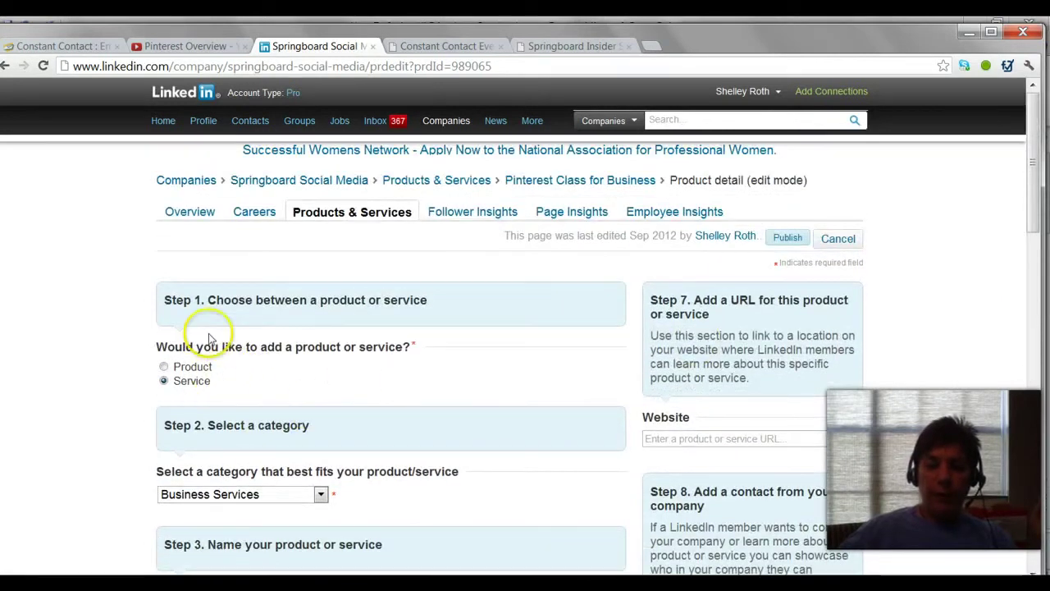
pyautogui.scroll(-3, 438, 382)
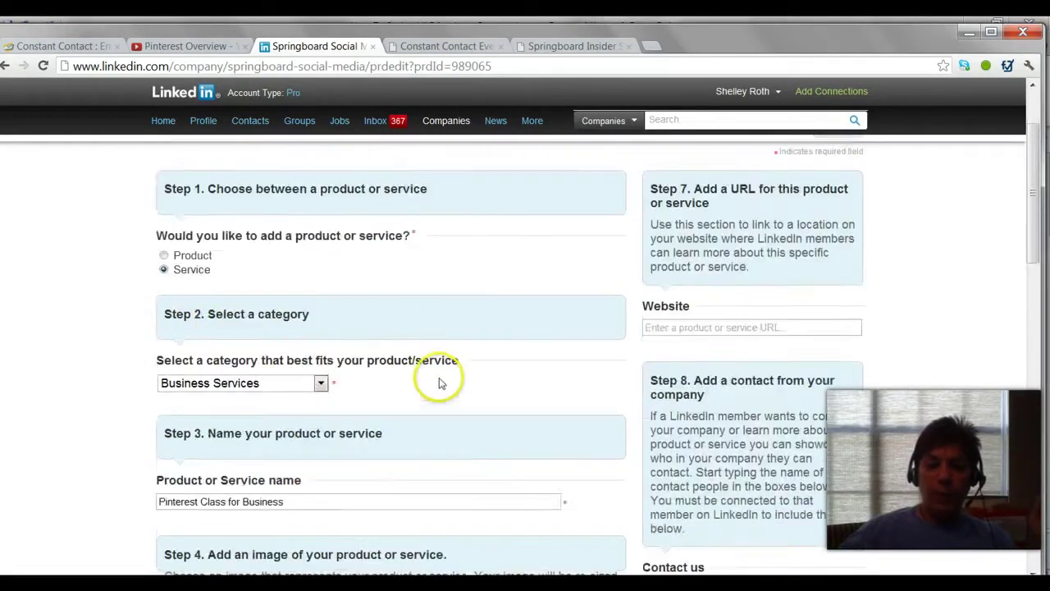
pyautogui.click(322, 270)
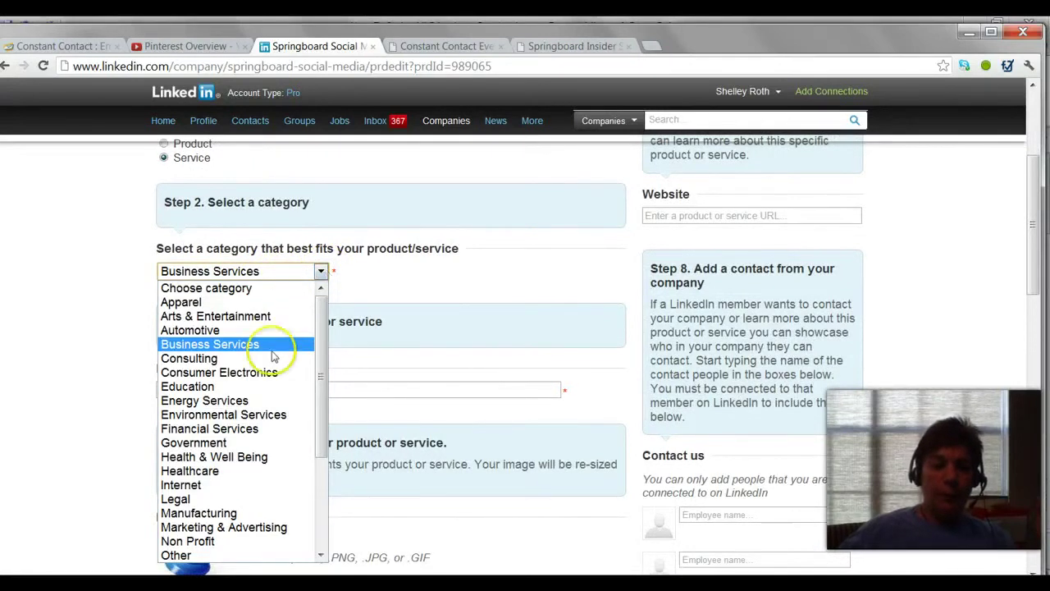
pyautogui.click(277, 388)
# Step: Review the service's name, image, description, key features and disclaimer sections in the edit form
pyautogui.scroll(-2, 494, 295)
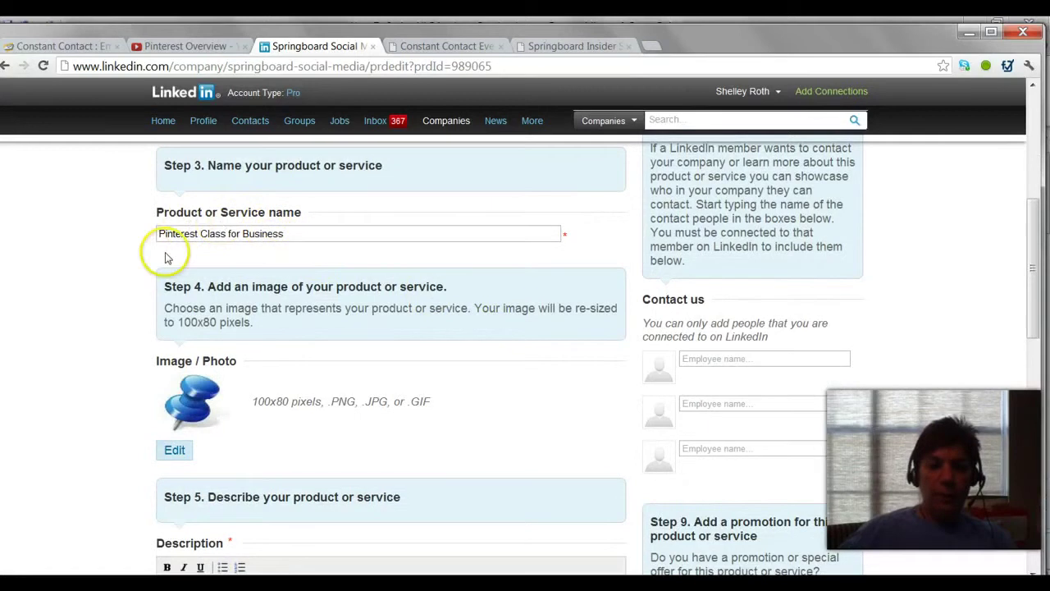
pyautogui.scroll(-1, 438, 331)
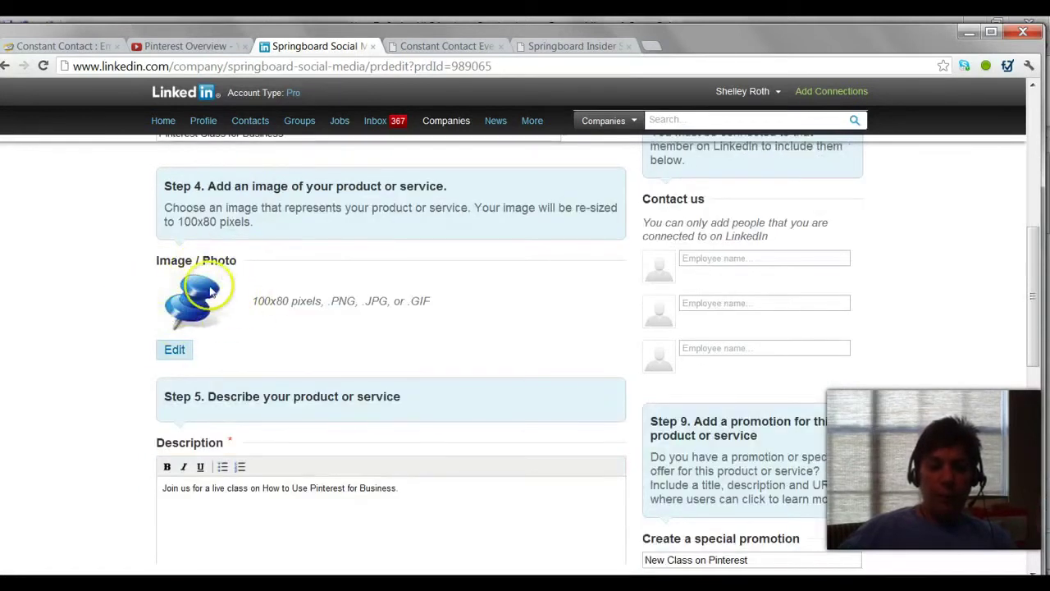
pyautogui.scroll(-2, 472, 370)
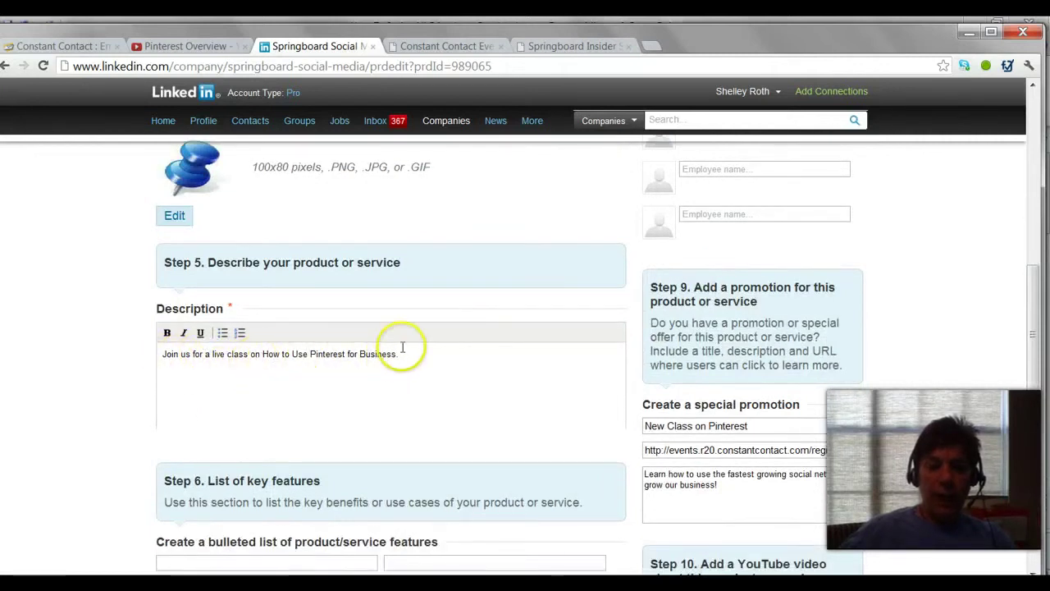
pyautogui.scroll(-3, 403, 347)
pyautogui.scroll(-1, 403, 335)
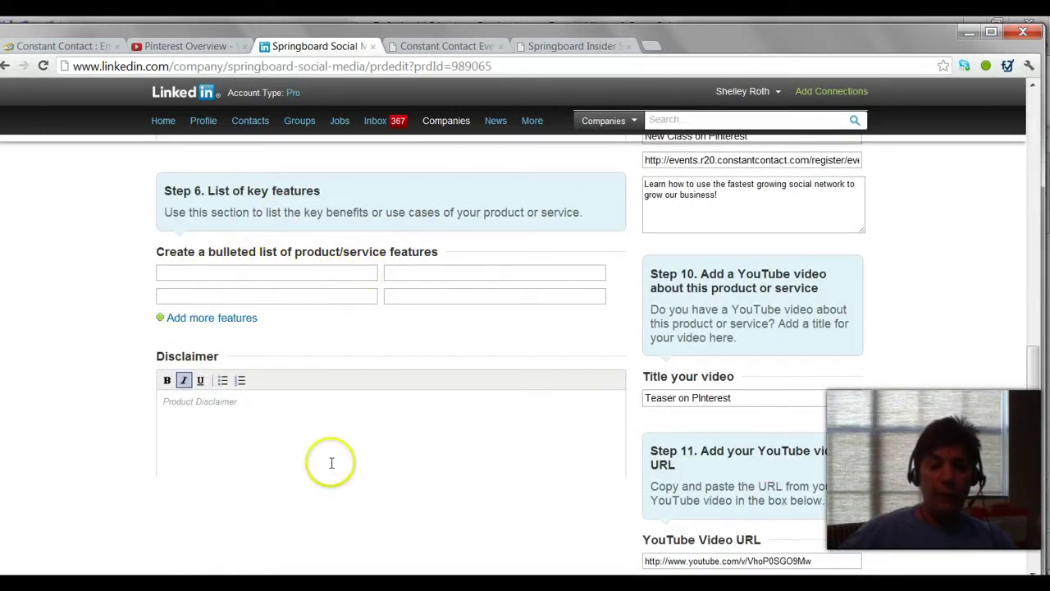
pyautogui.scroll(-1, 228, 441)
pyautogui.scroll(9, 793, 257)
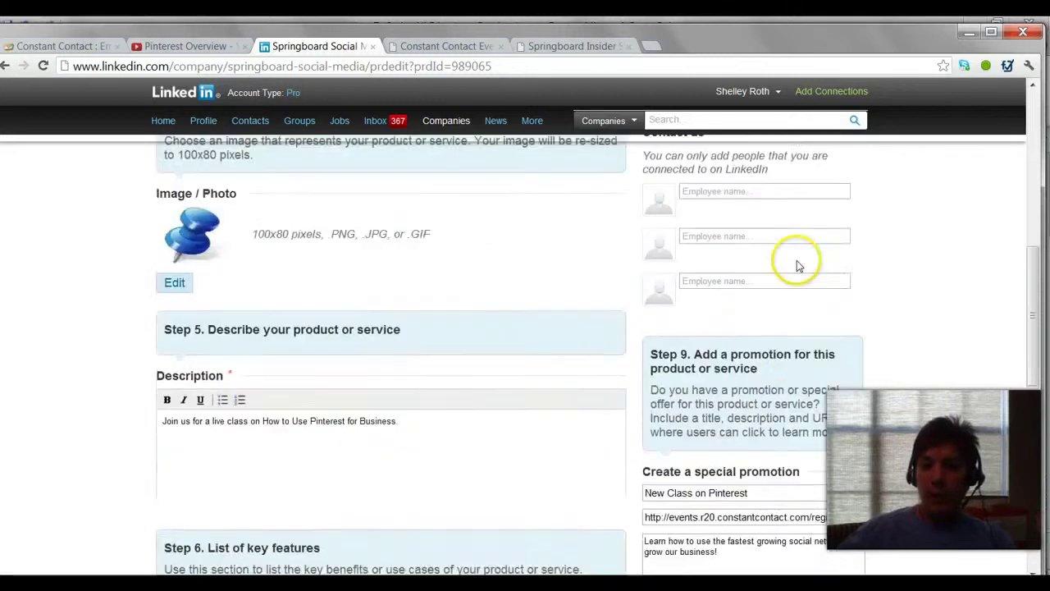
pyautogui.scroll(3, 796, 261)
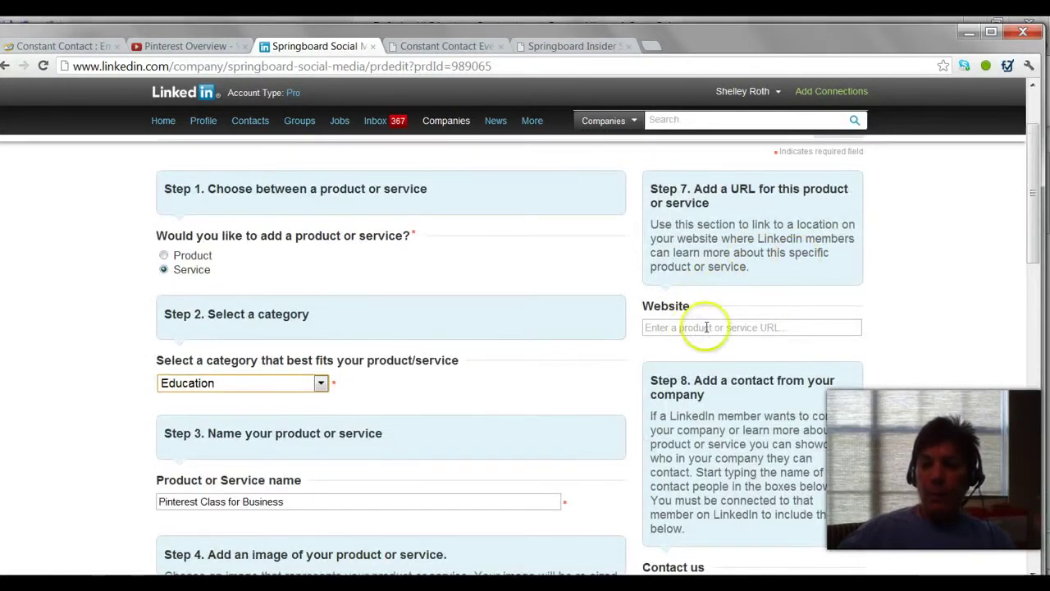
pyautogui.scroll(1, 704, 328)
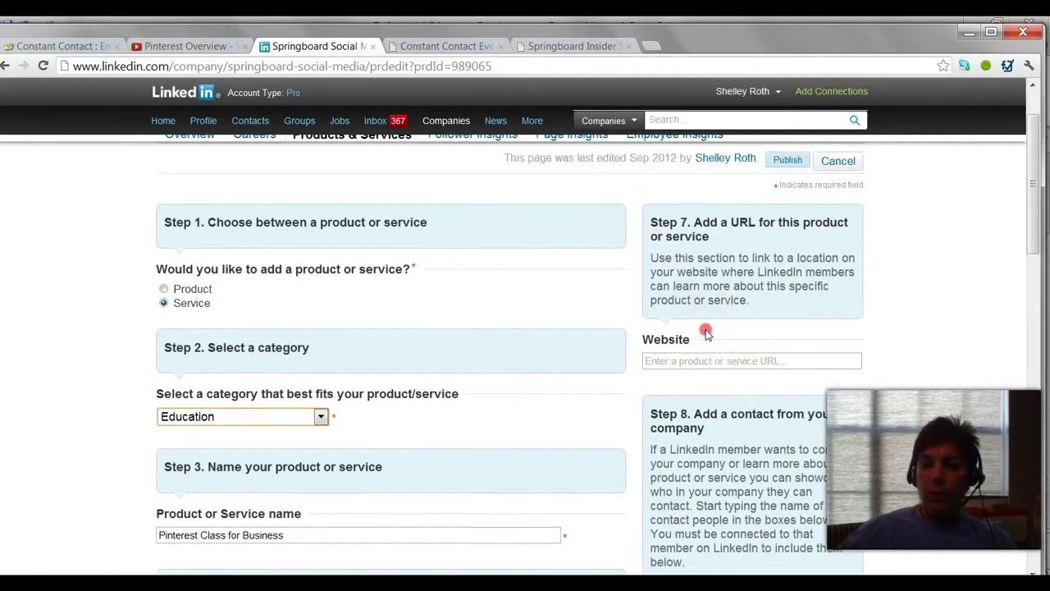
pyautogui.rightClick(709, 332)
pyautogui.click(648, 360)
pyautogui.rightClick(654, 360)
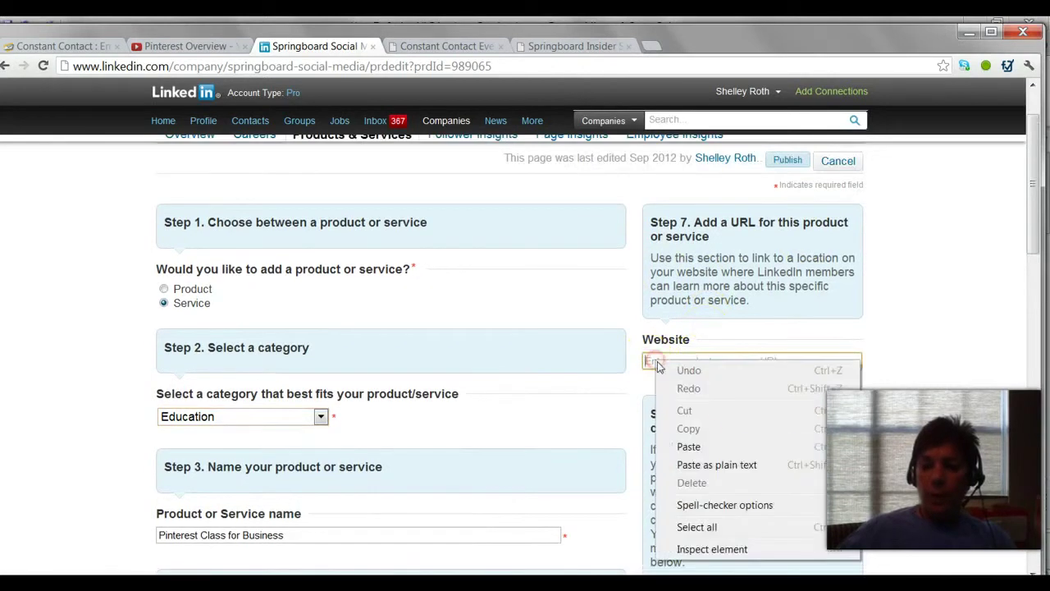
pyautogui.click(689, 447)
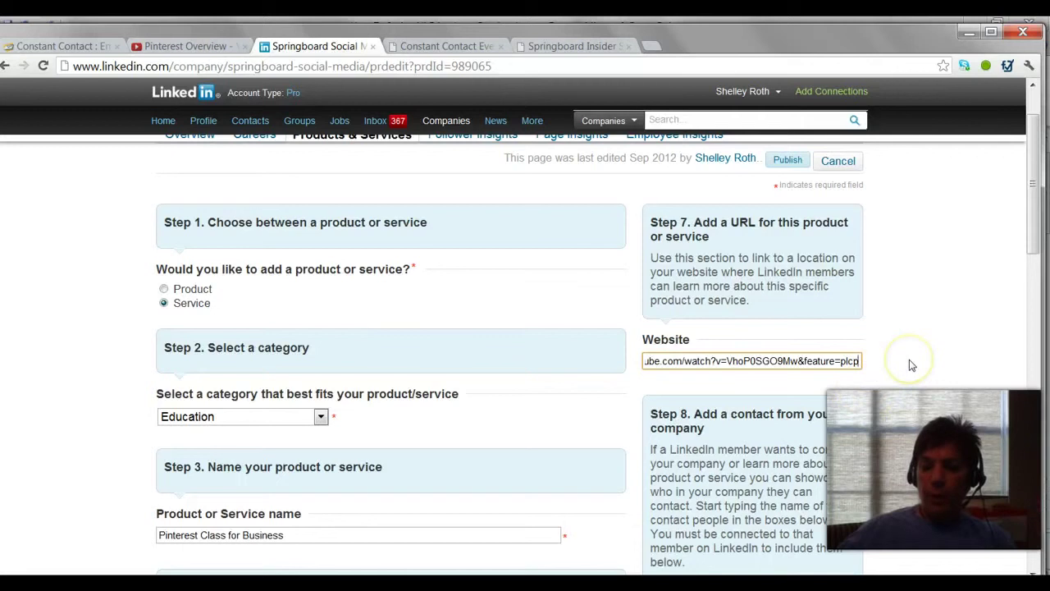
pyautogui.moveTo(853, 364); pyautogui.dragTo(628, 376)
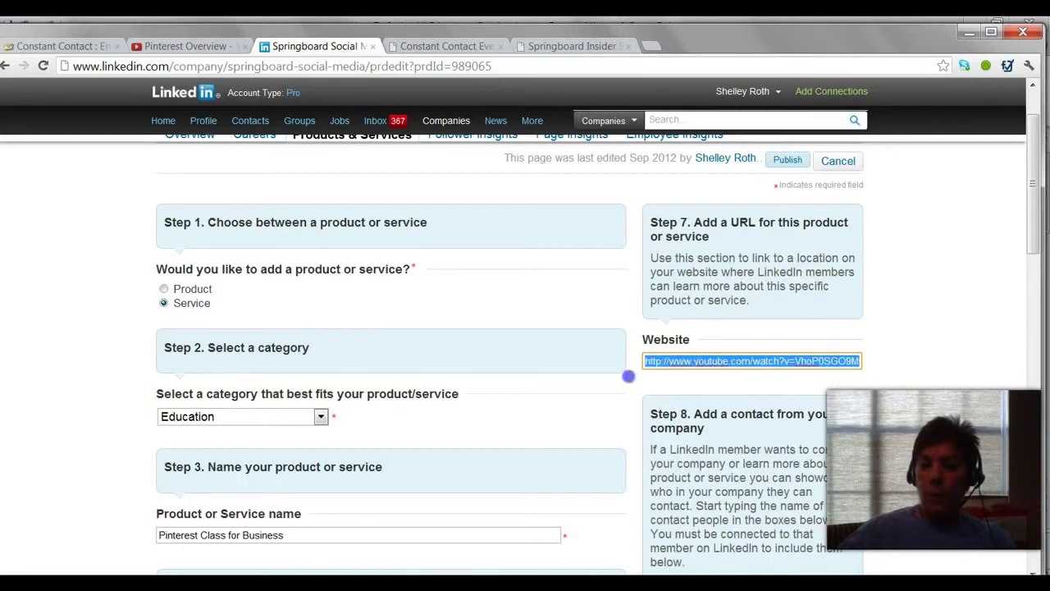
pyautogui.press('BackSpace')
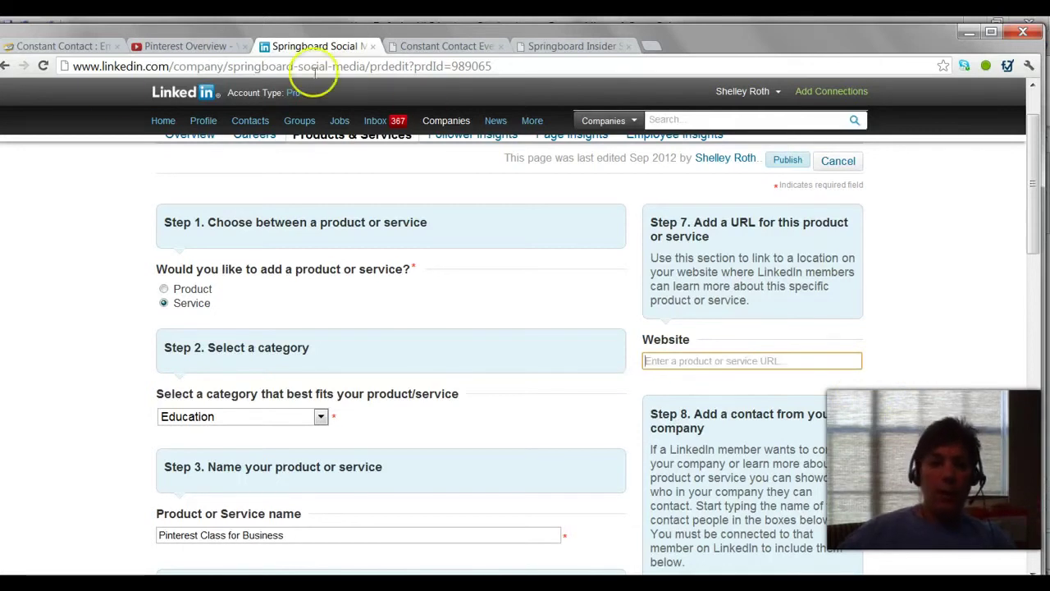
# Step: Keep the Constant Contact session active and copy the web address of the Springboard Social Media events calendar
pyautogui.click(84, 51)
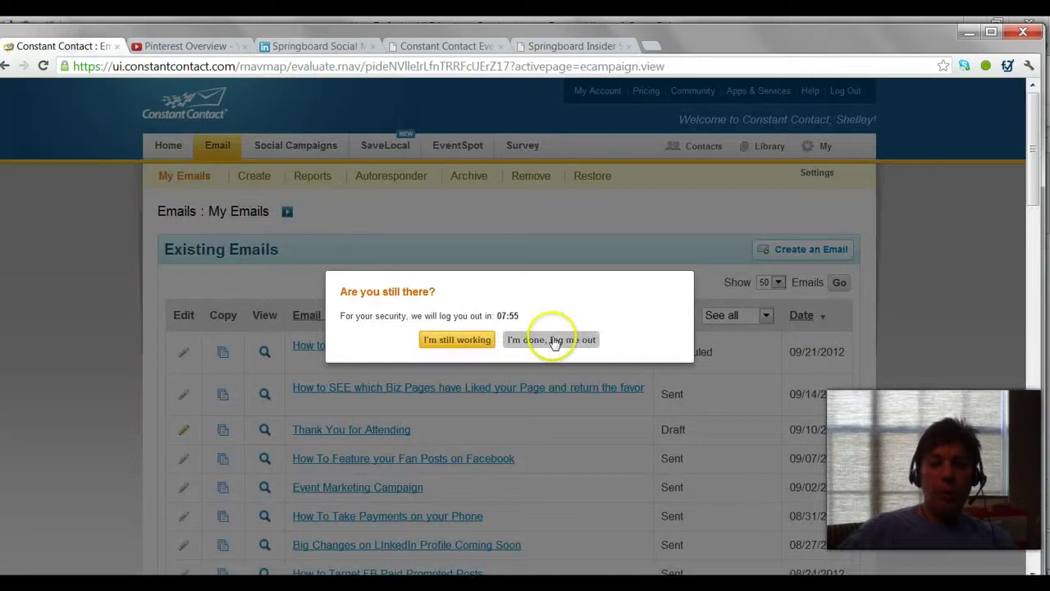
pyautogui.click(455, 339)
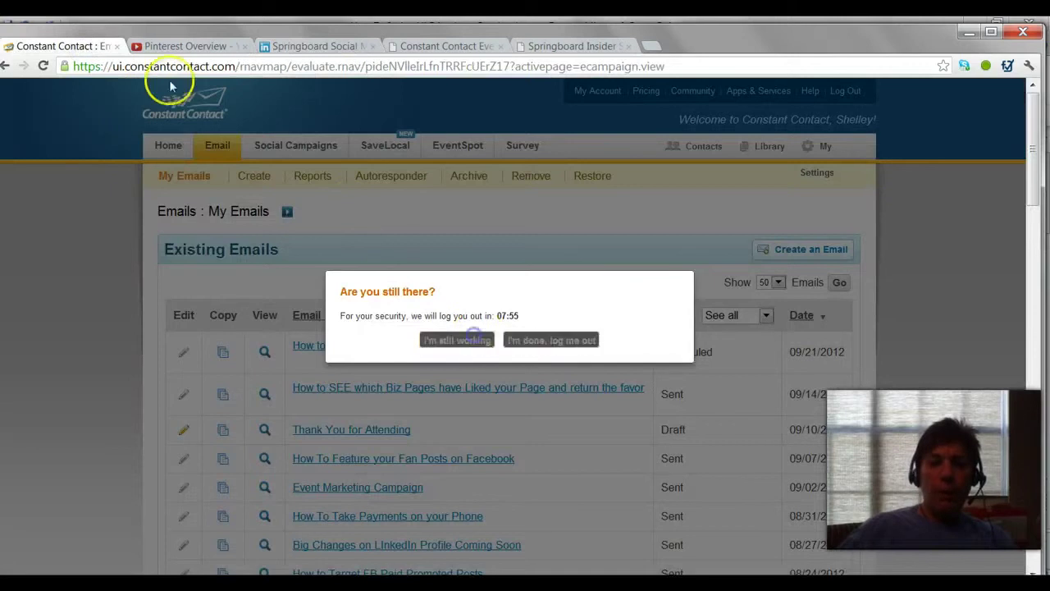
pyautogui.click(446, 47)
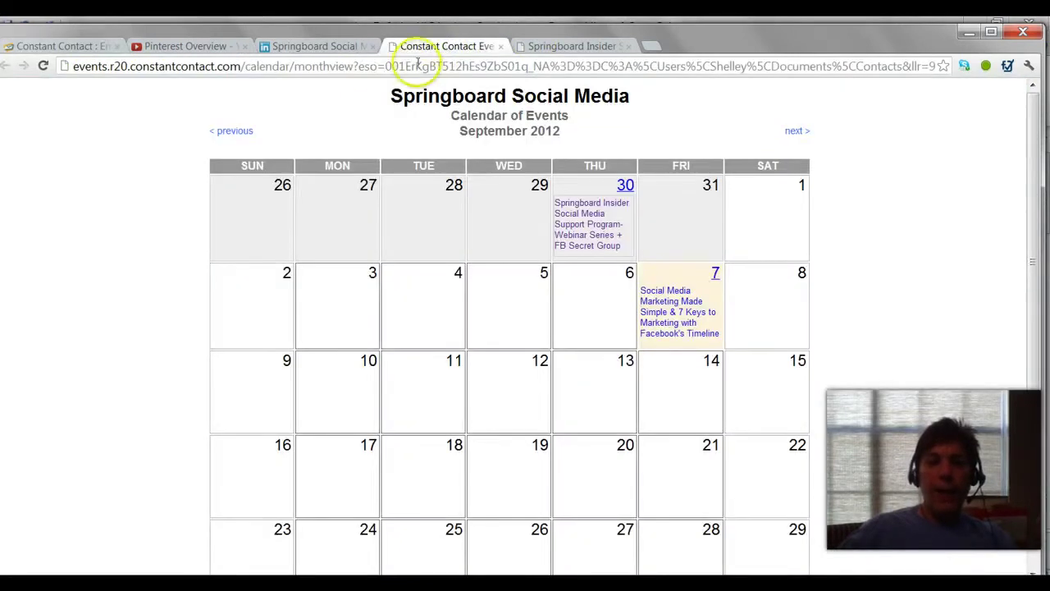
pyautogui.click(355, 70)
pyautogui.rightClick(355, 72)
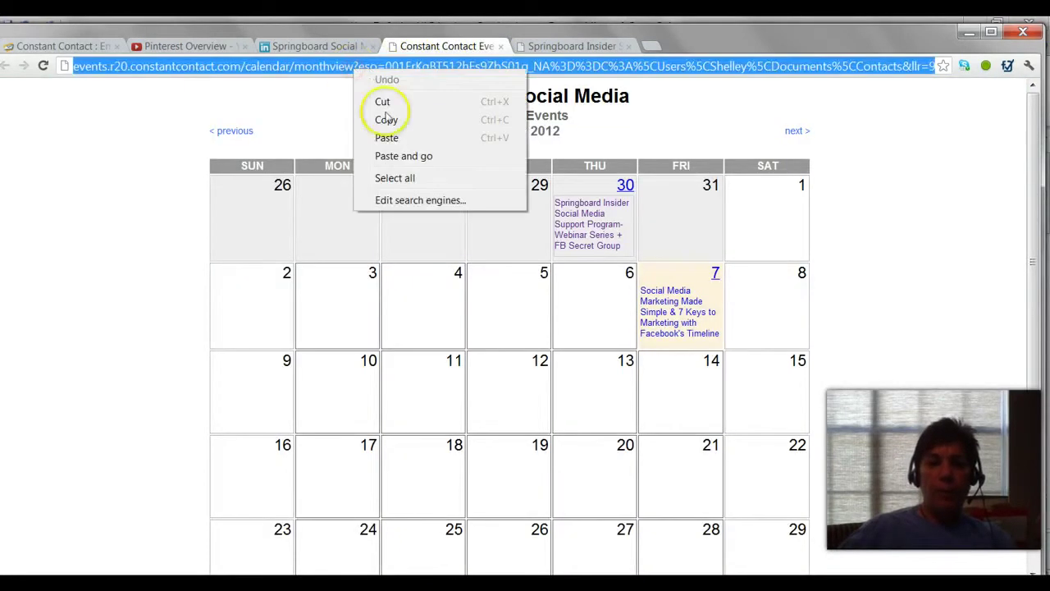
pyautogui.click(391, 116)
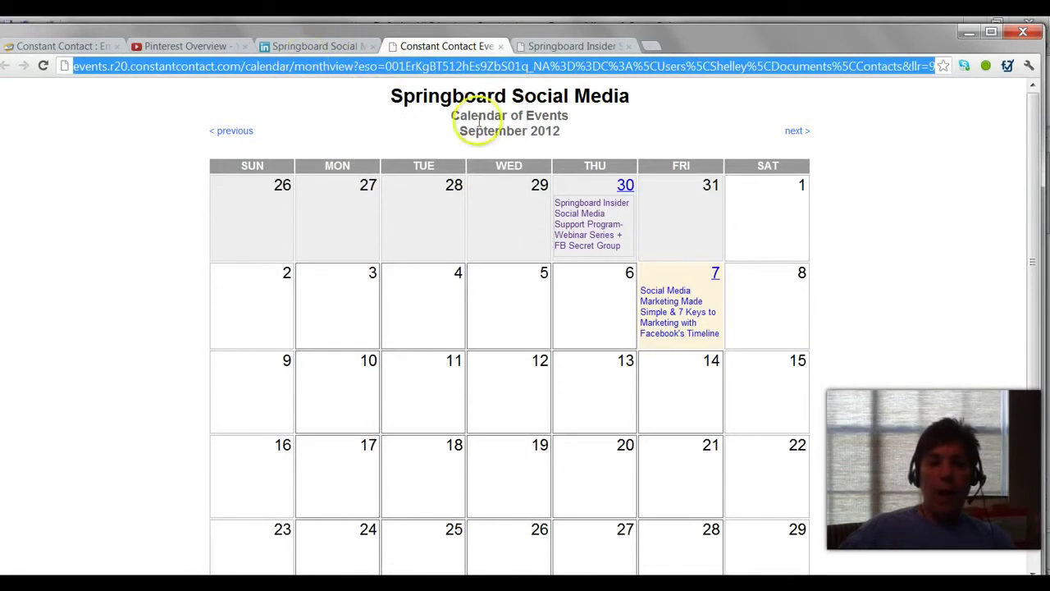
# Step: Paste the copied events calendar address into the Pinterest class service's Website field on LinkedIn
pyautogui.click(320, 46)
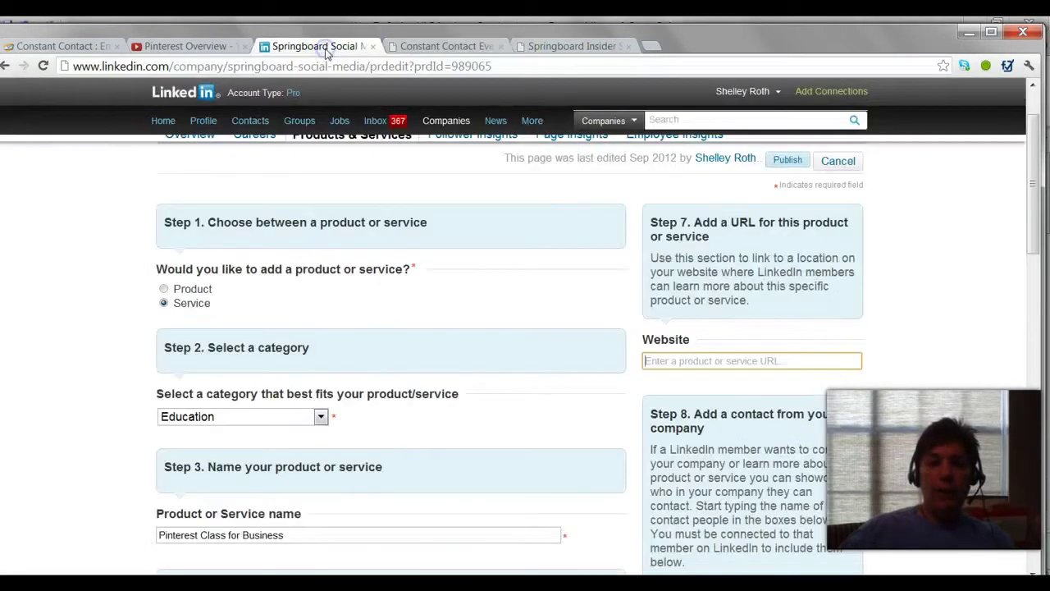
pyautogui.click(733, 365)
pyautogui.rightClick(730, 361)
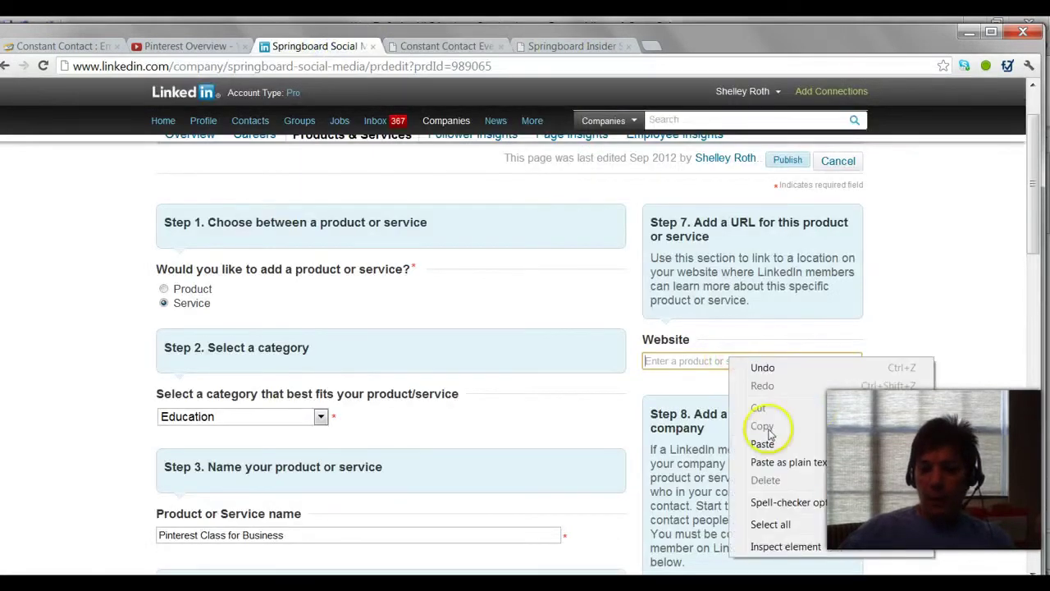
pyautogui.click(767, 444)
pyautogui.click(968, 284)
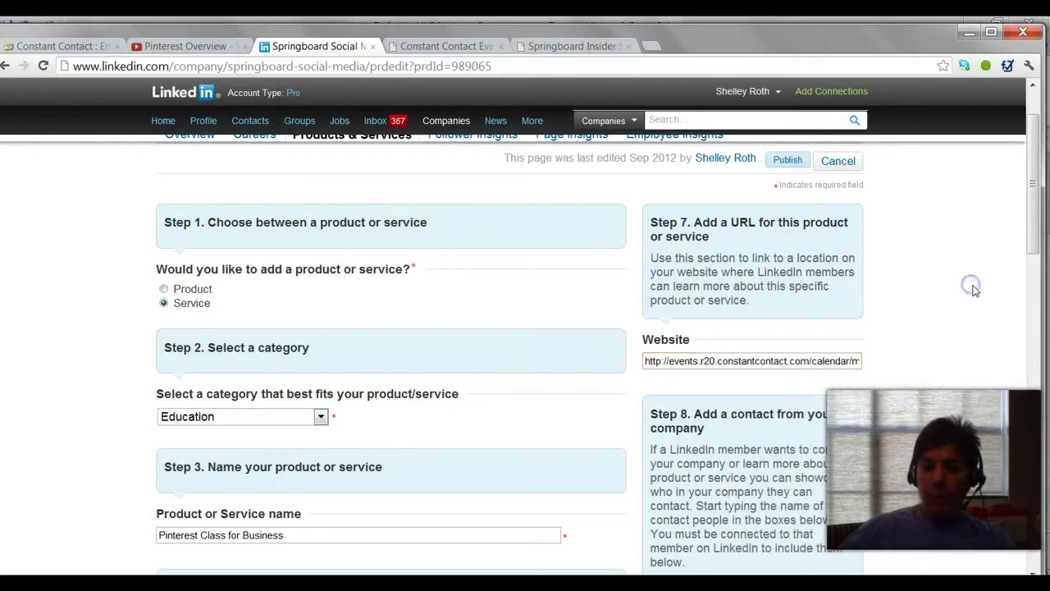
# Step: Review the Contact us fields and the special promotion's title, URL and description in the service's edit form
pyautogui.scroll(-2, 973, 289)
pyautogui.scroll(-1, 975, 294)
pyautogui.scroll(-2, 837, 349)
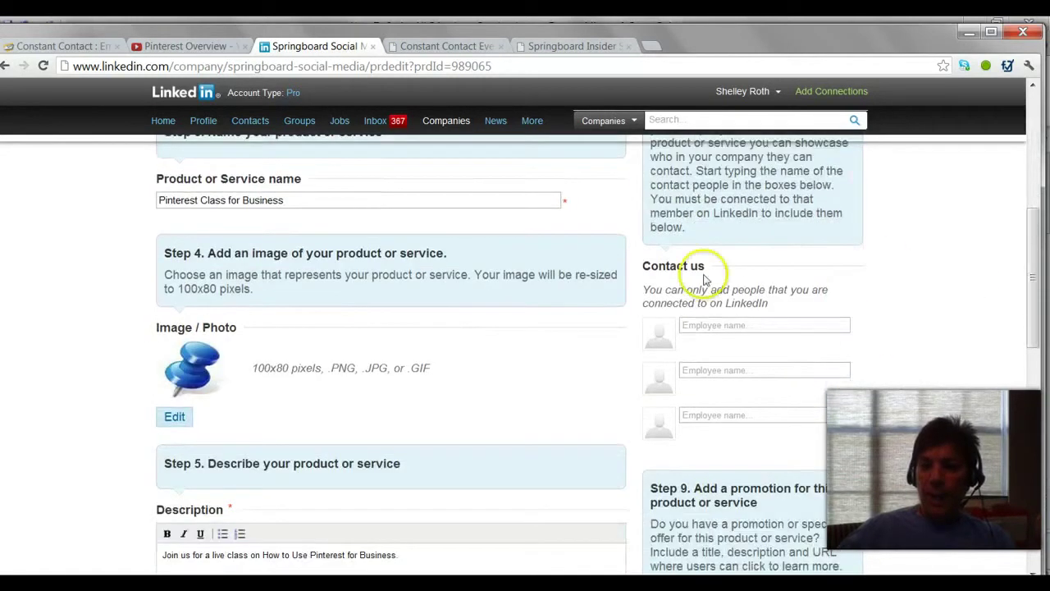
pyautogui.scroll(-1, 886, 234)
pyautogui.scroll(-5, 906, 217)
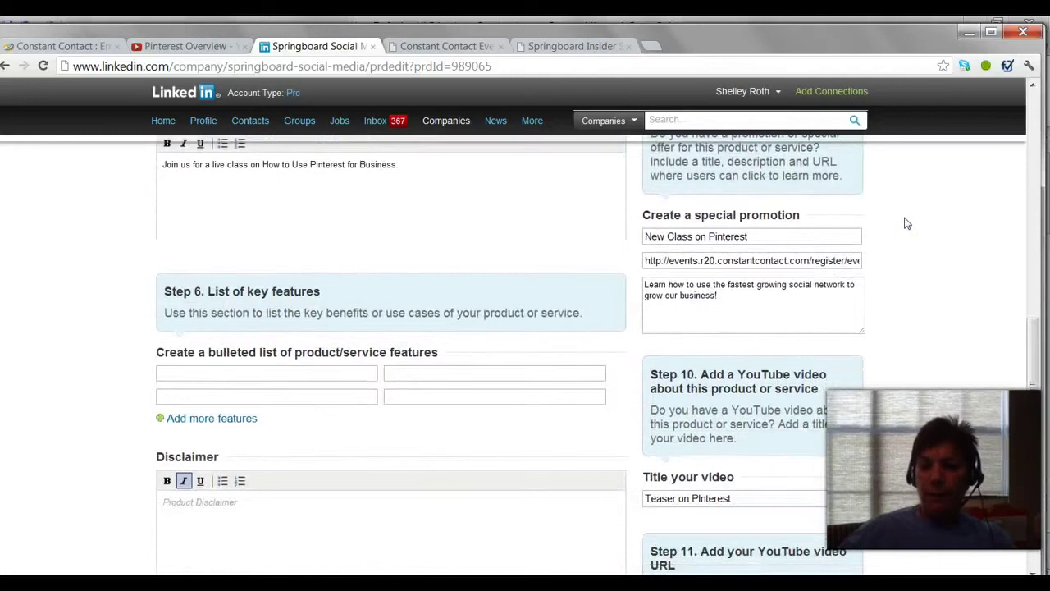
pyautogui.scroll(1, 907, 223)
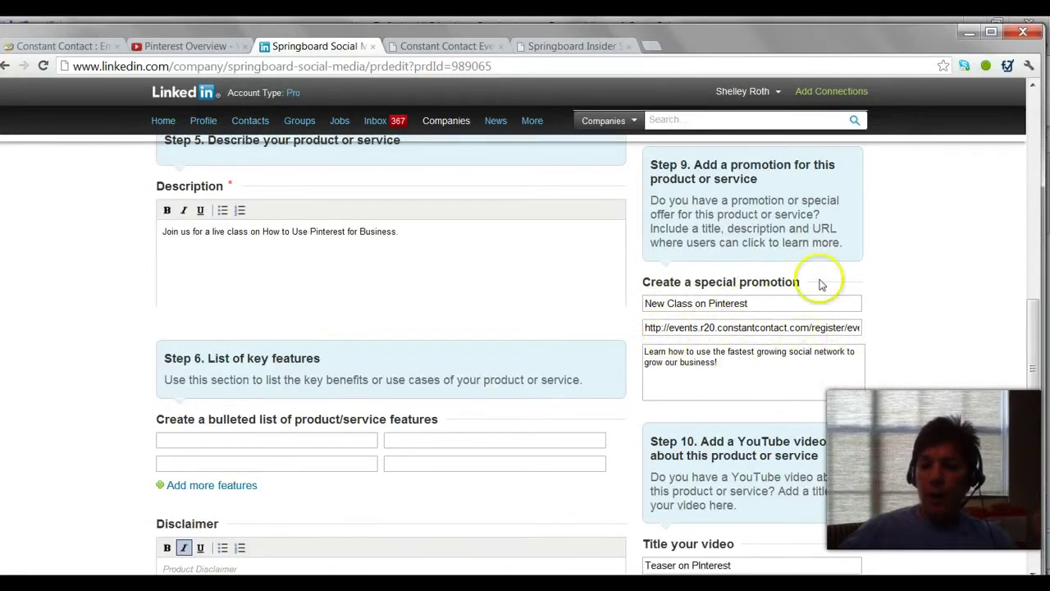
pyautogui.scroll(-1, 919, 251)
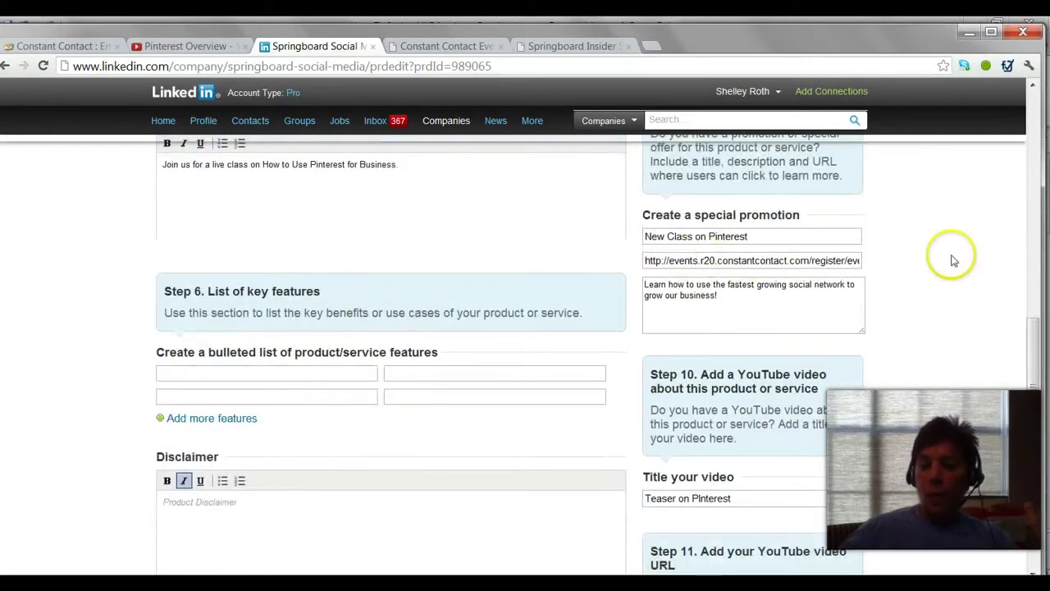
pyautogui.scroll(-2, 954, 260)
pyautogui.scroll(1, 975, 254)
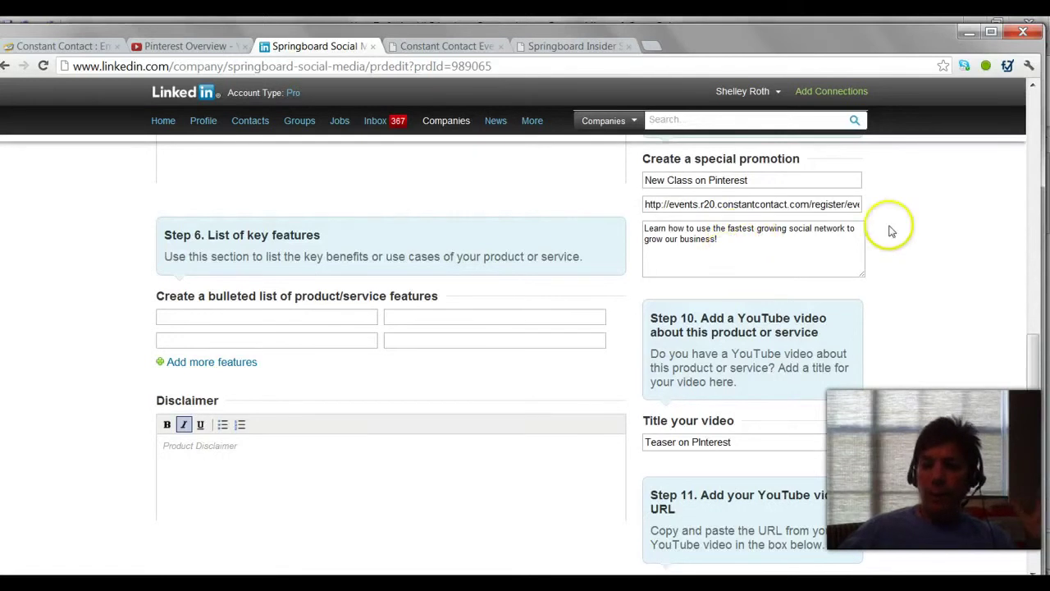
# Step: Examine the service's video title, YouTube Video URL and embedded video preview in steps 10 and 11 of the edit form
pyautogui.scroll(-2, 933, 267)
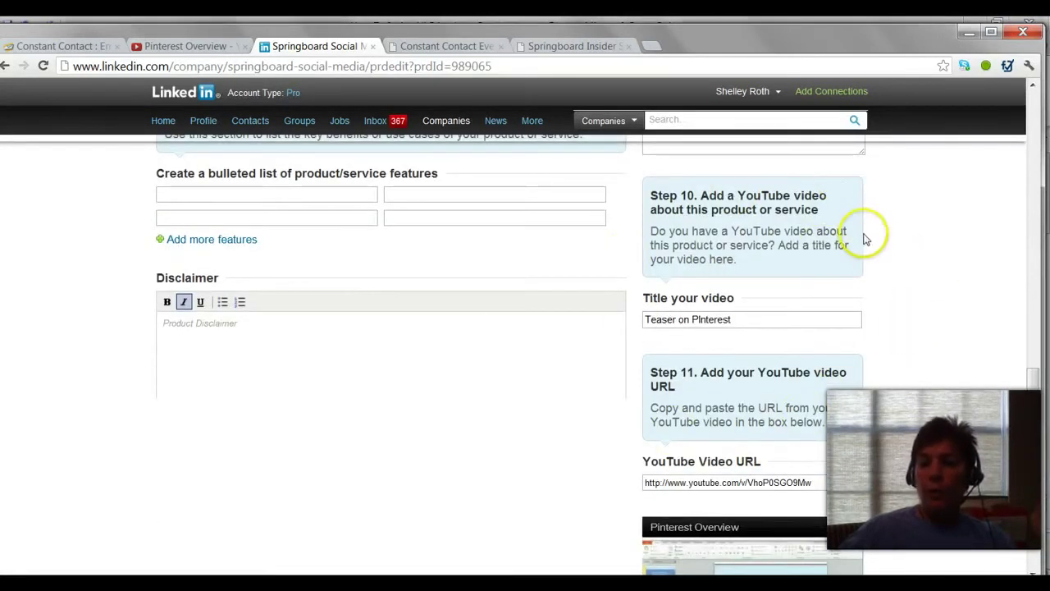
pyautogui.scroll(-1, 871, 236)
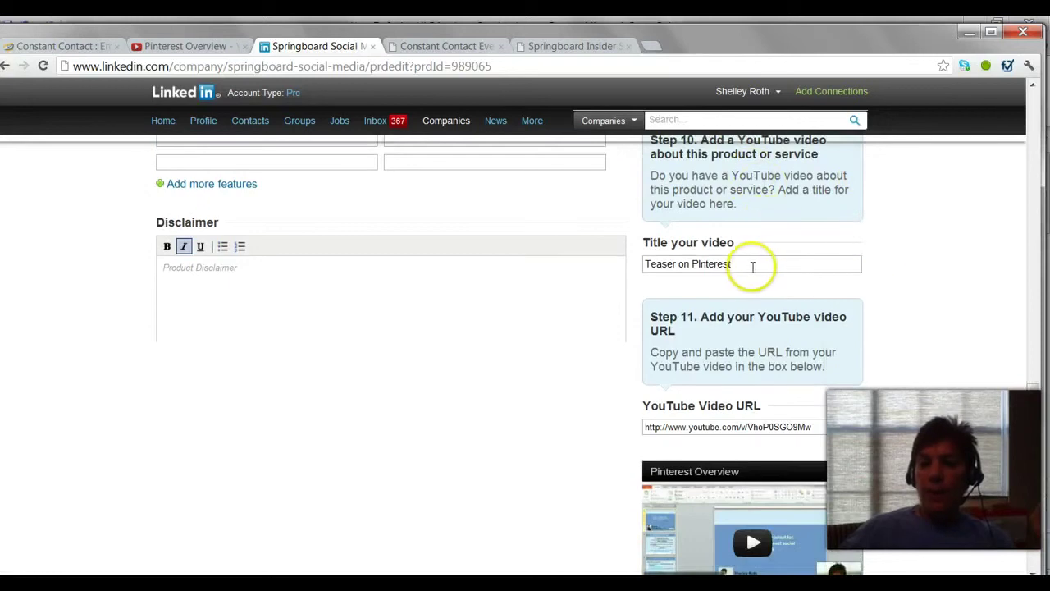
pyautogui.scroll(-2, 752, 271)
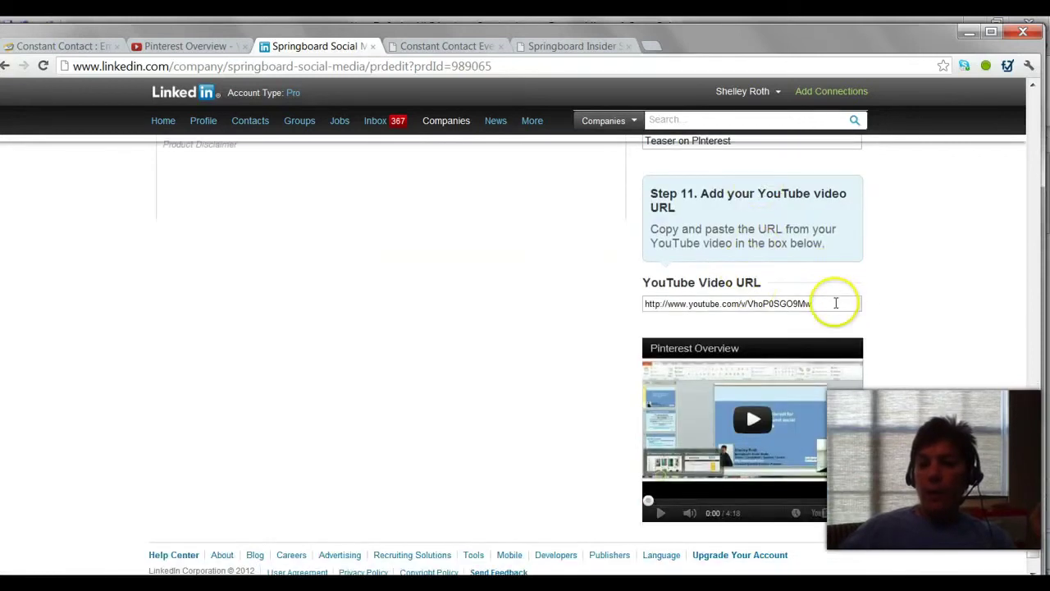
pyautogui.moveTo(837, 304); pyautogui.dragTo(599, 306)
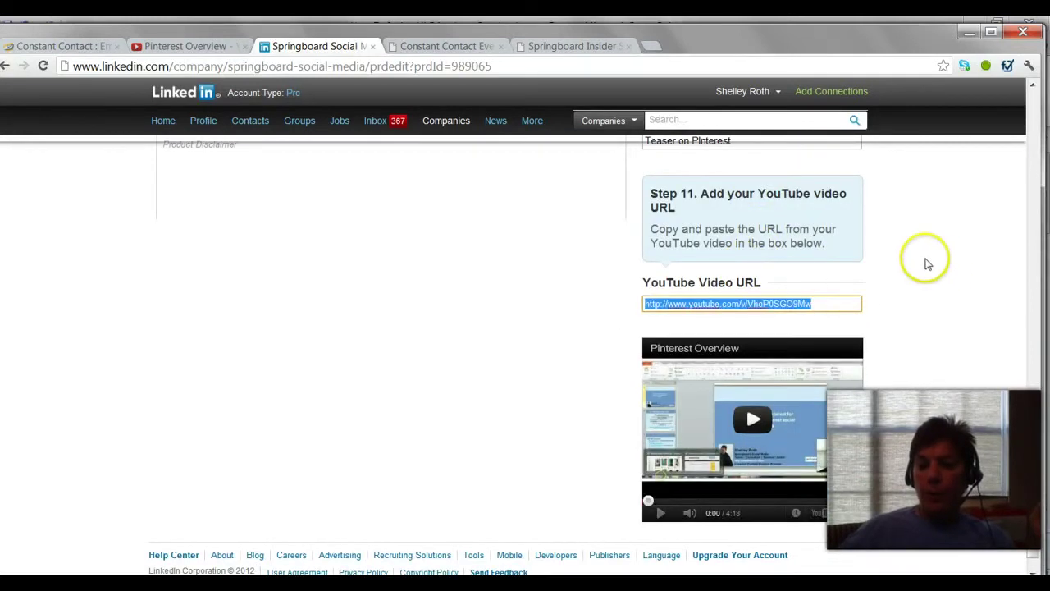
pyautogui.scroll(-1, 927, 264)
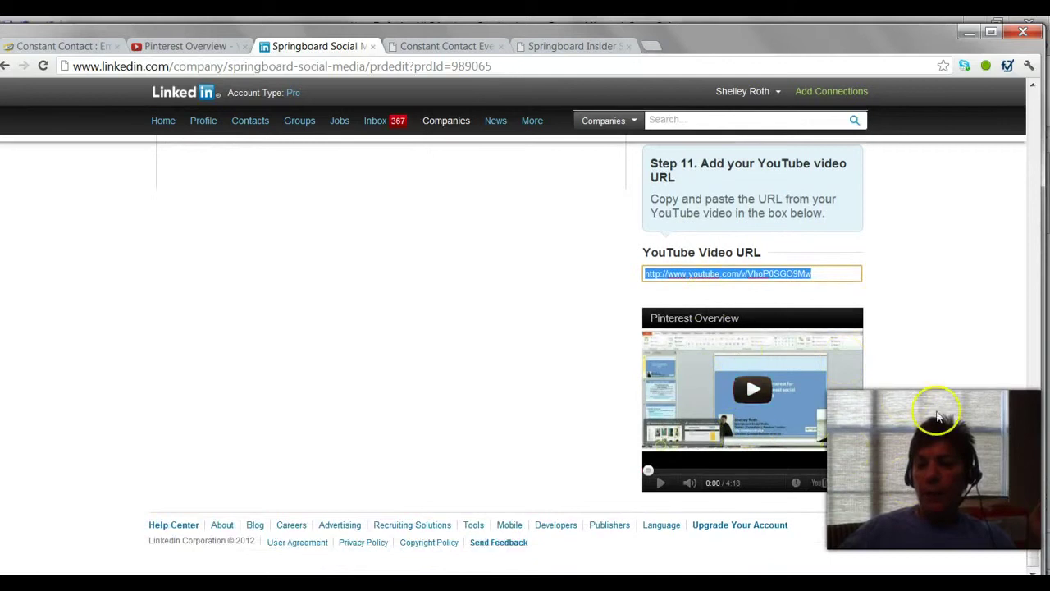
pyautogui.click(976, 259)
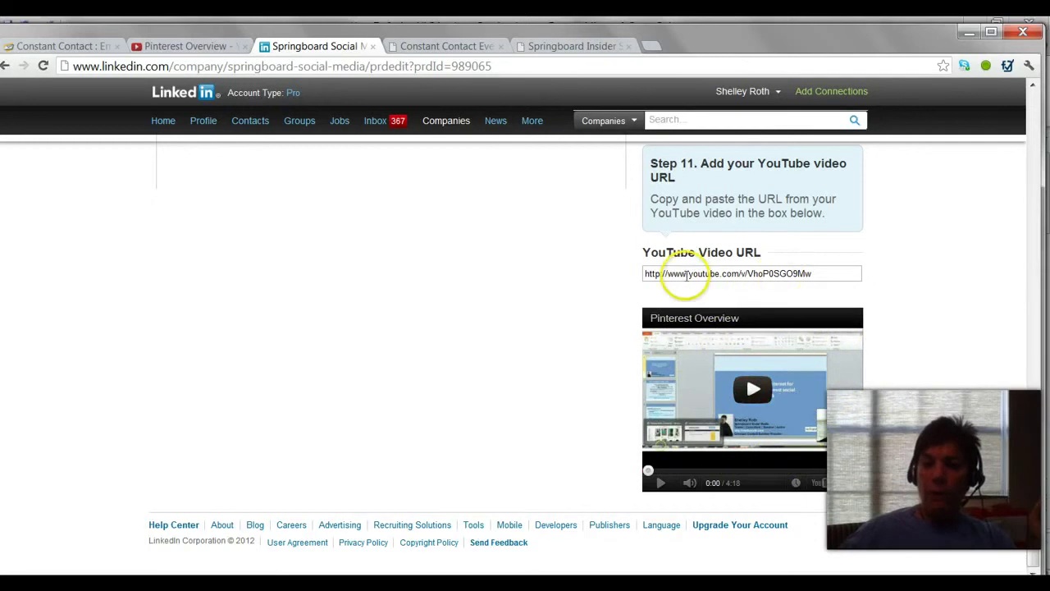
# Step: Publish the edited Pinterest Class for Business service and look over its saved page
pyautogui.scroll(6, 905, 247)
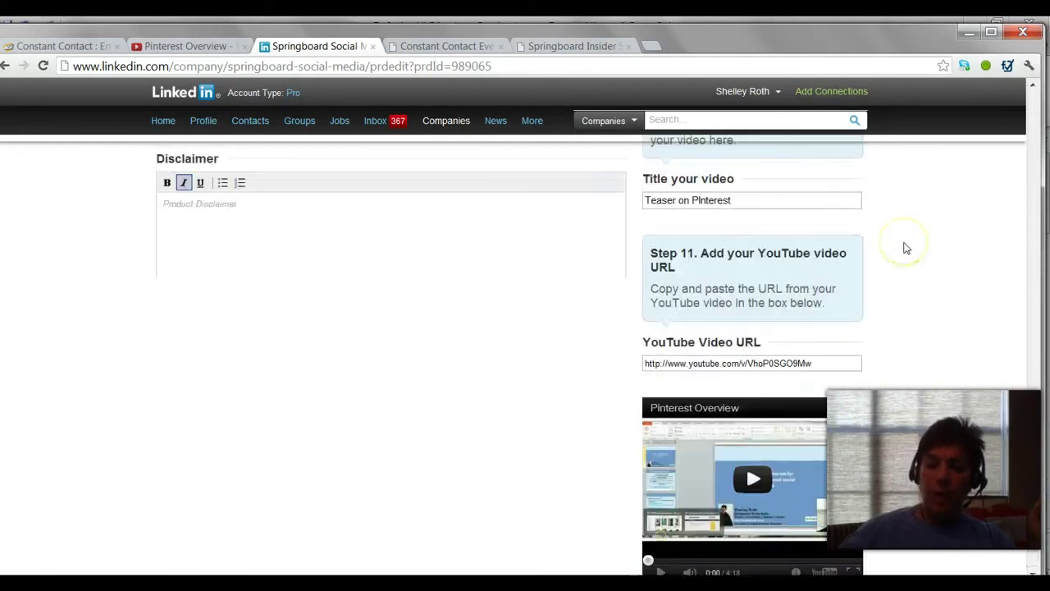
pyautogui.scroll(7, 905, 248)
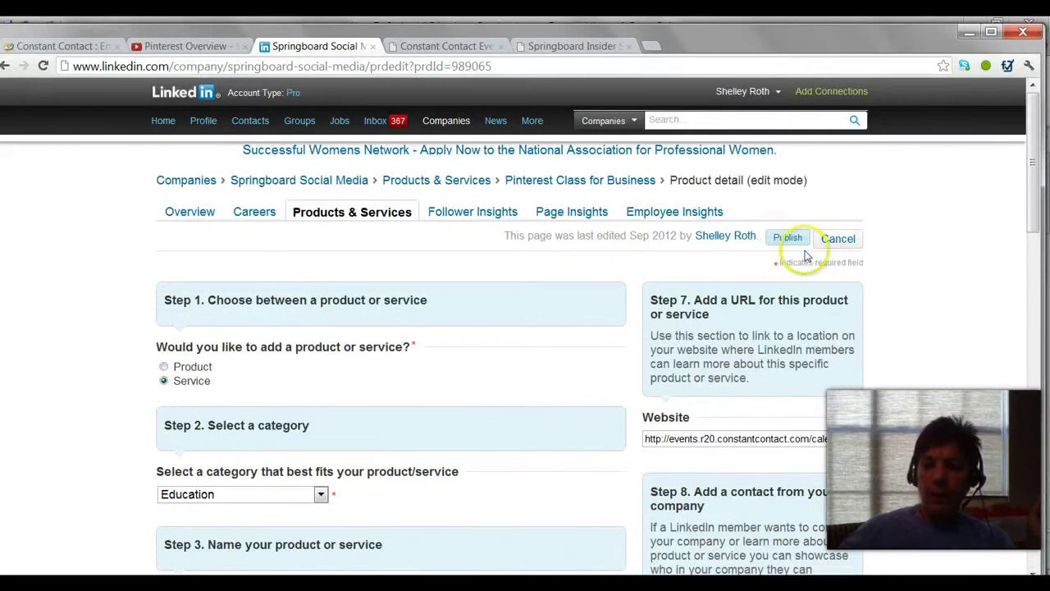
pyautogui.click(788, 240)
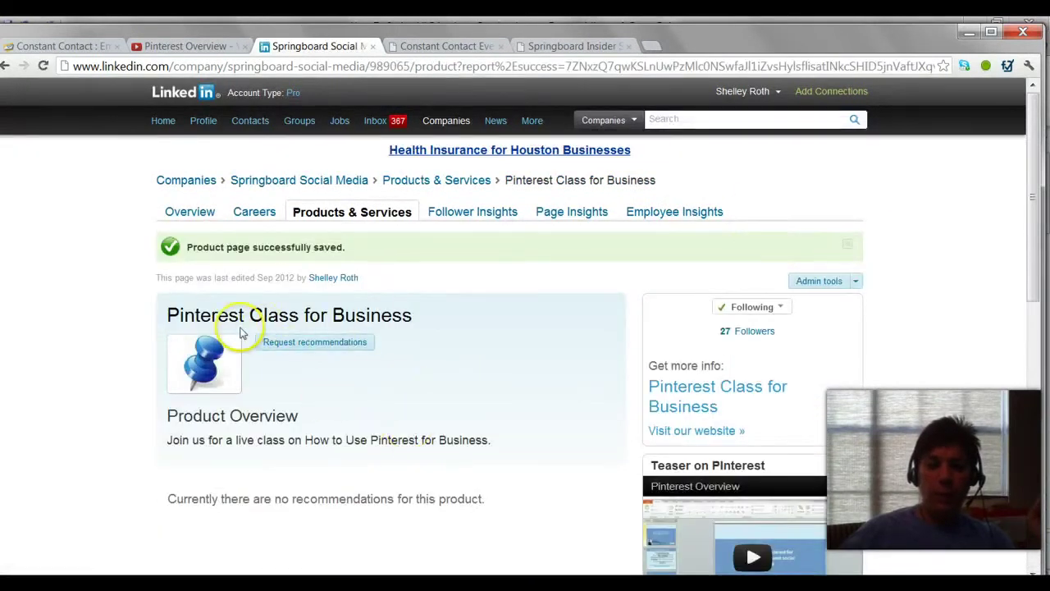
pyautogui.scroll(-2, 459, 337)
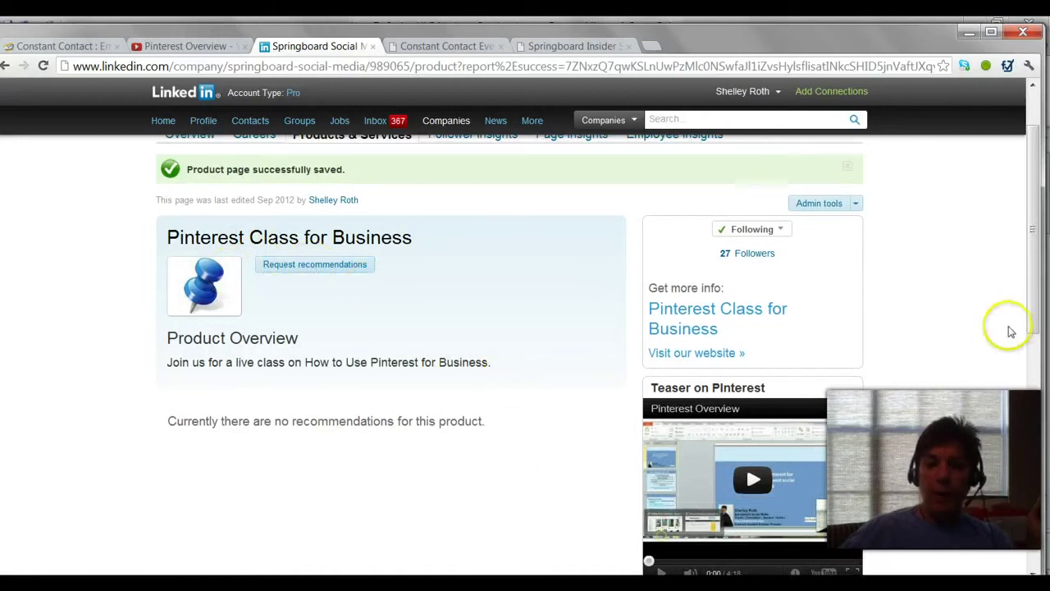
# Step: Go to the company's Products & Services list and open the Pinterest Class for Business entry from it
pyautogui.scroll(2, 1011, 332)
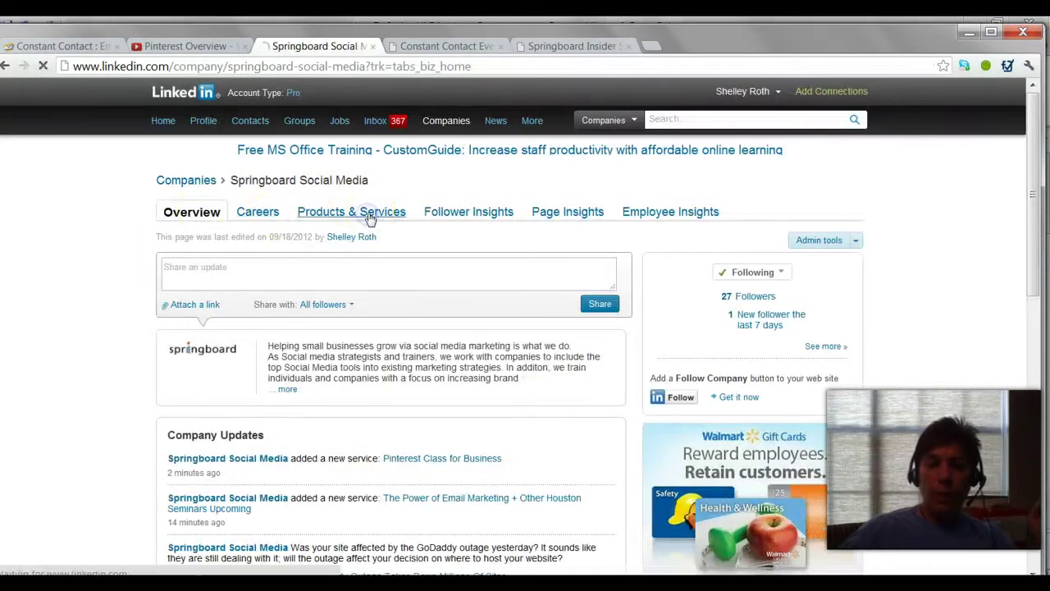
pyautogui.click(367, 215)
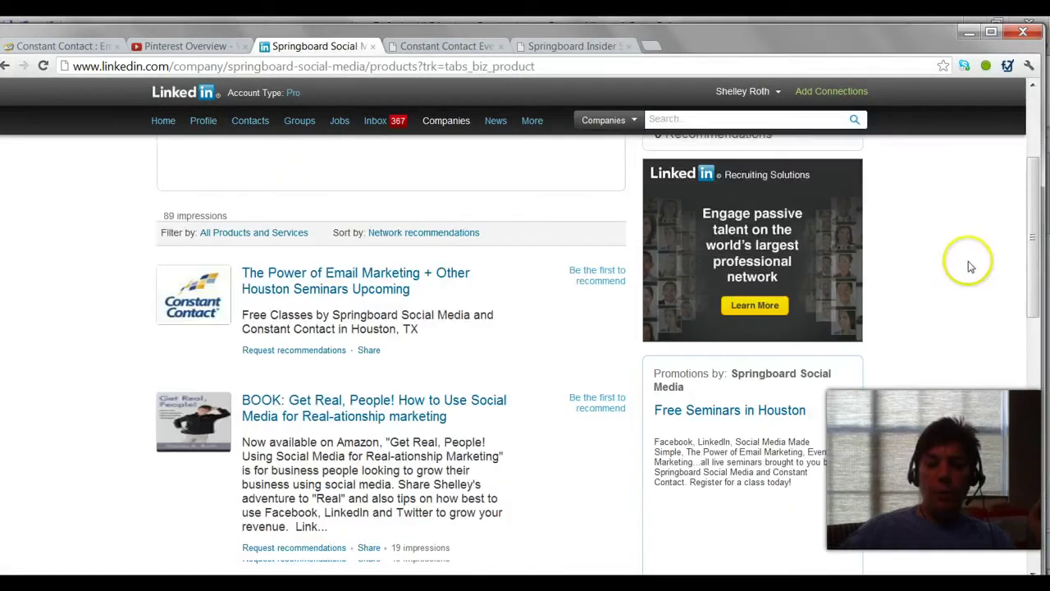
pyautogui.scroll(-1, 971, 267)
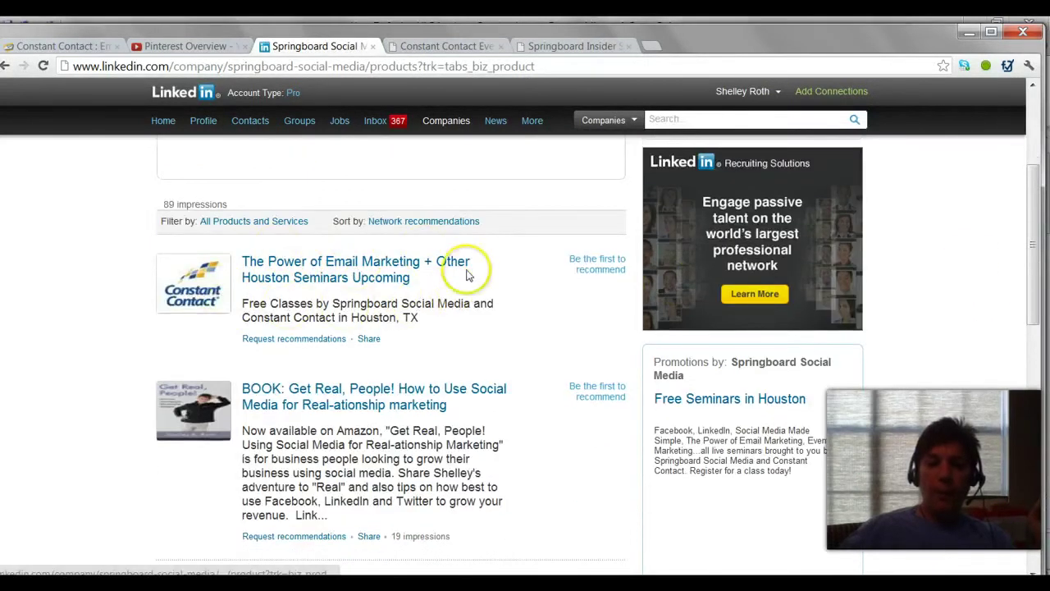
pyautogui.scroll(-7, 457, 274)
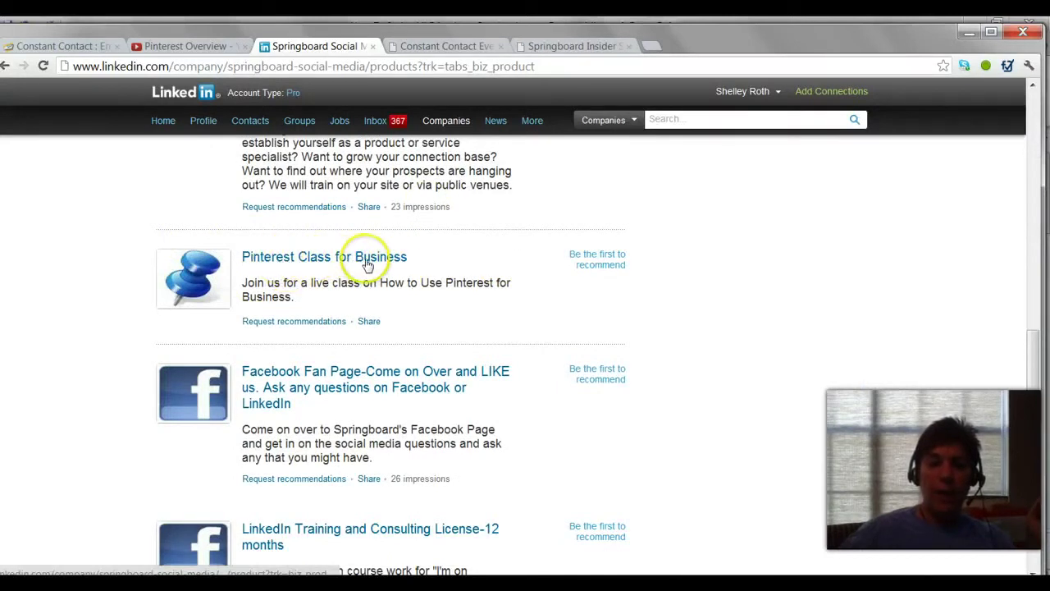
pyautogui.click(368, 261)
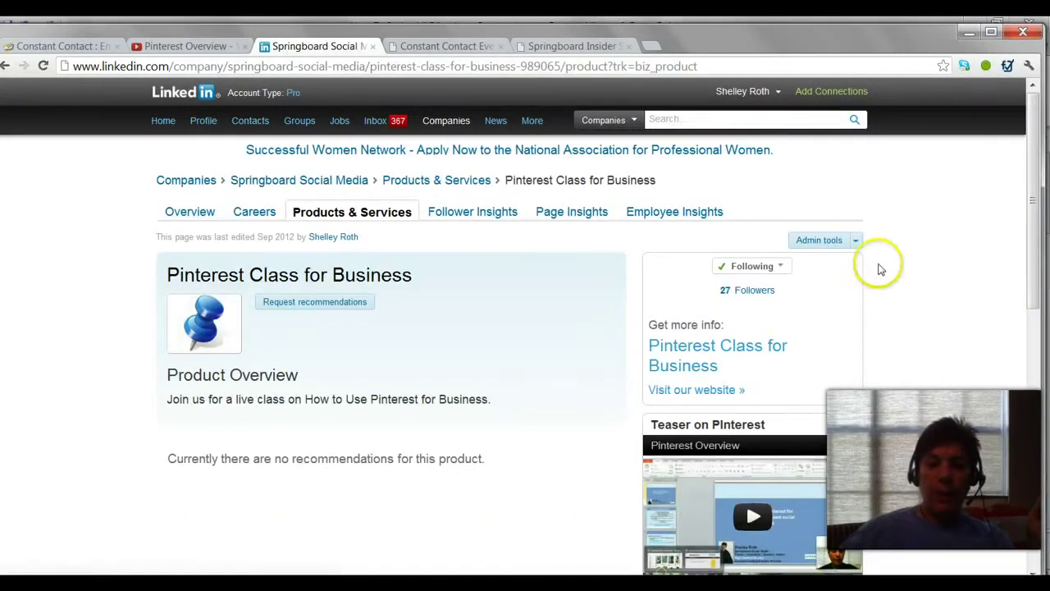
# Step: Check the teaser video on the service page and test the New Class on Pinterest promotion link, closing the page it opens
pyautogui.scroll(-3, 995, 279)
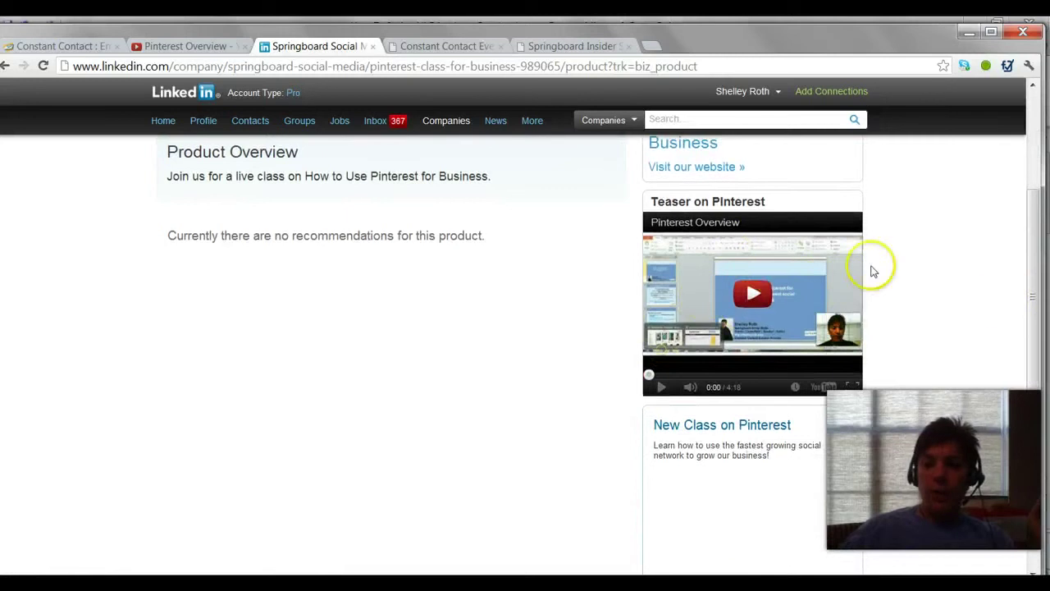
pyautogui.scroll(-3, 774, 305)
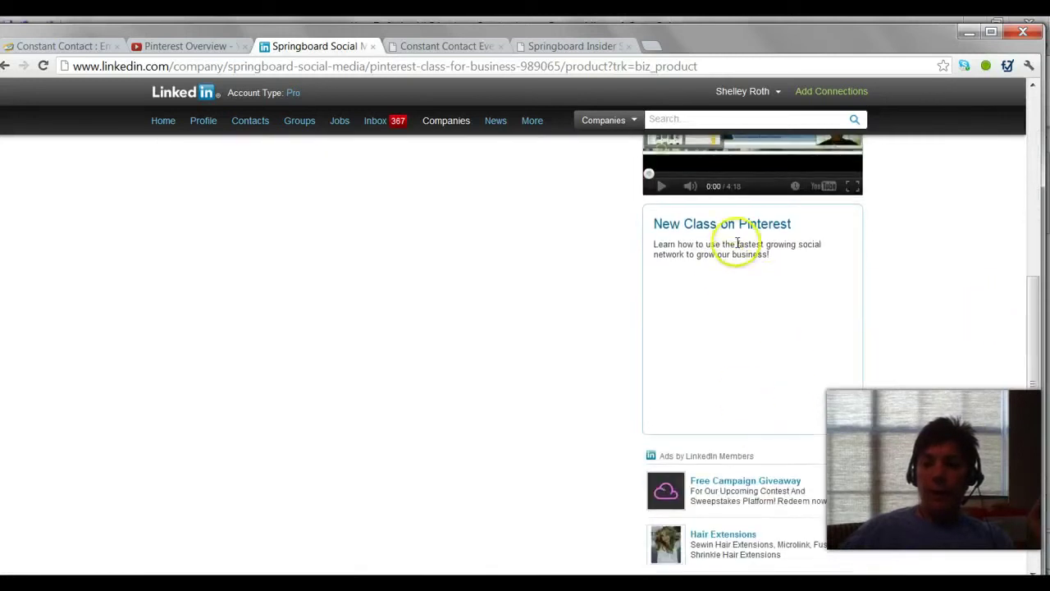
pyautogui.scroll(1, 731, 229)
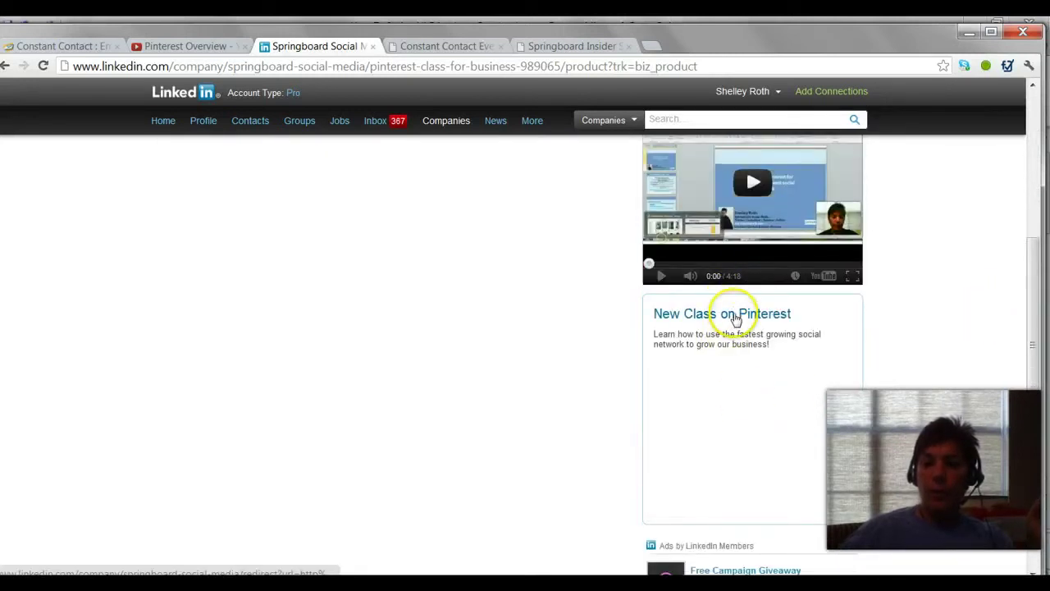
pyautogui.click(743, 320)
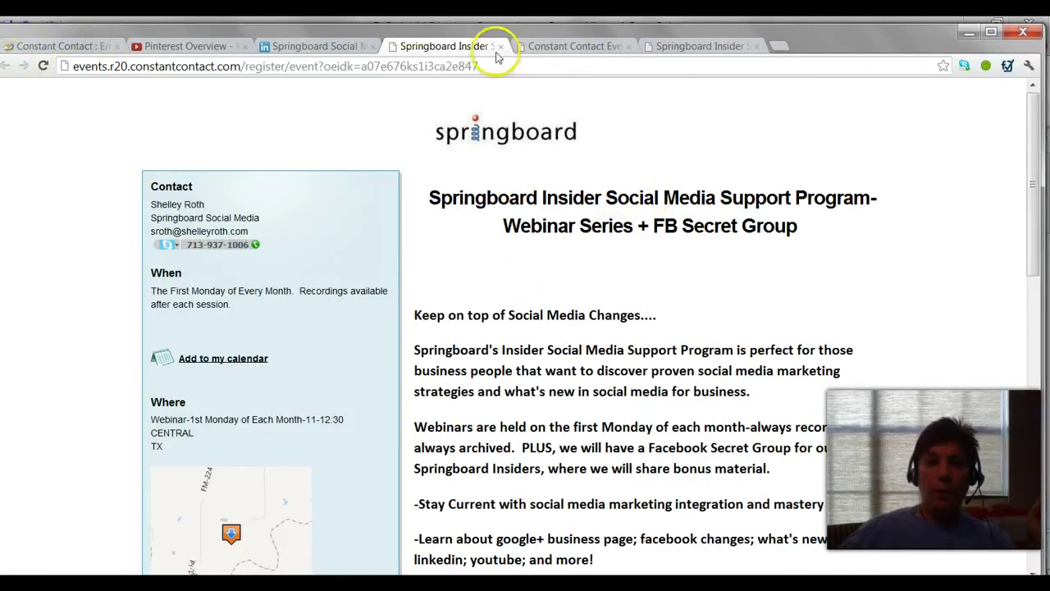
pyautogui.click(500, 46)
pyautogui.scroll(4, 828, 306)
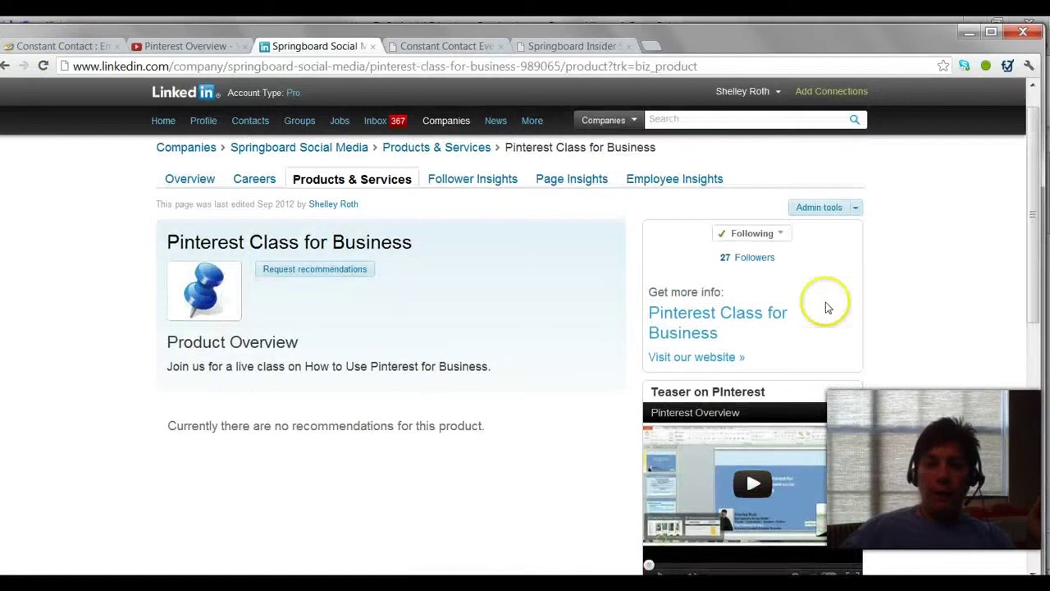
# Step: Switch to the PowerPoint presentation showing the "How to Add a YouTube Video to your LinkedIn Company Page" slide
pyautogui.moveTo(472, 574)
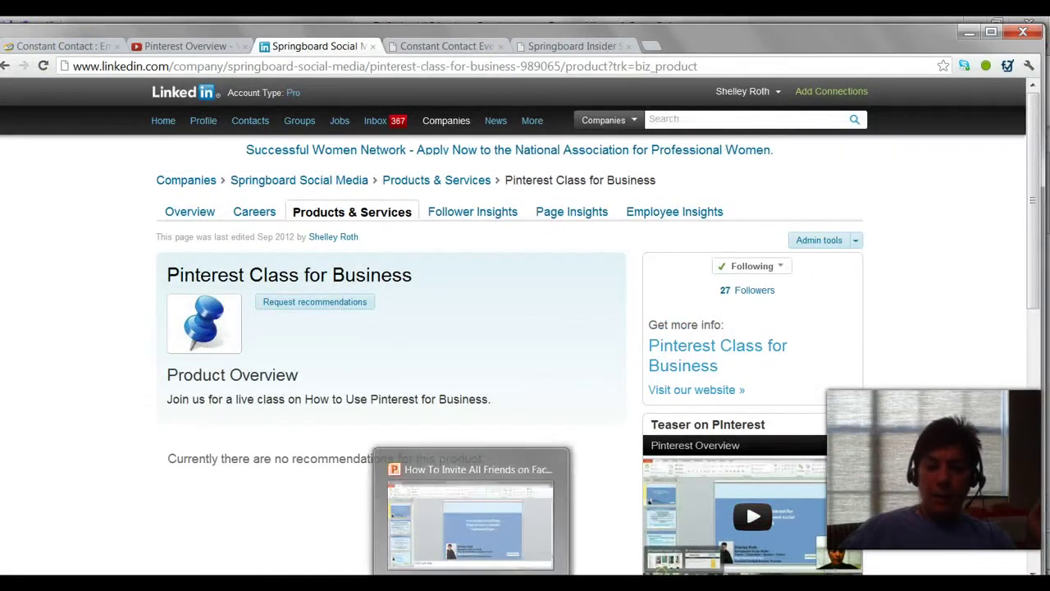
pyautogui.click(472, 534)
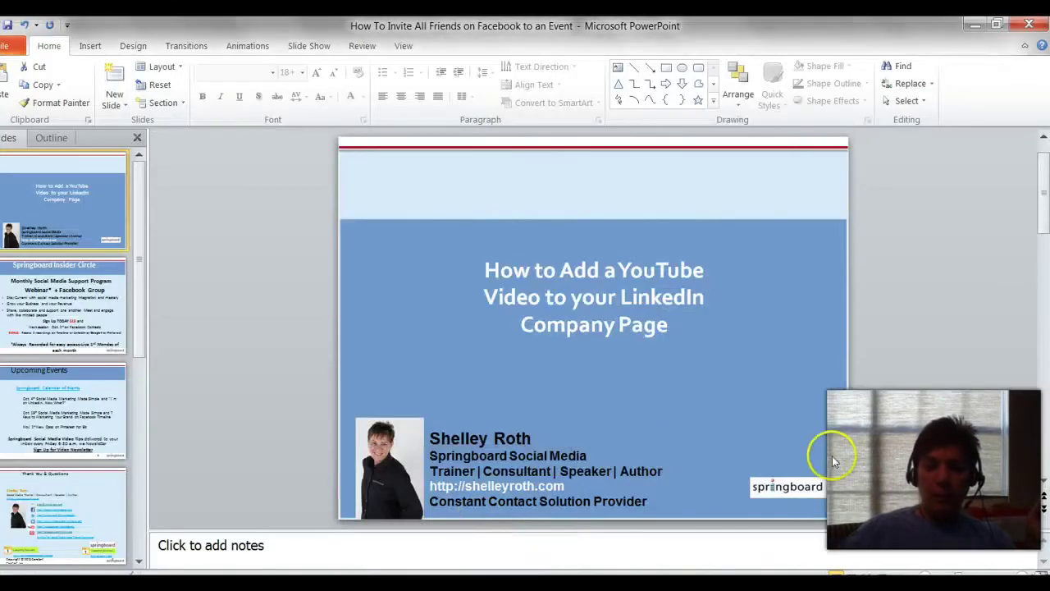